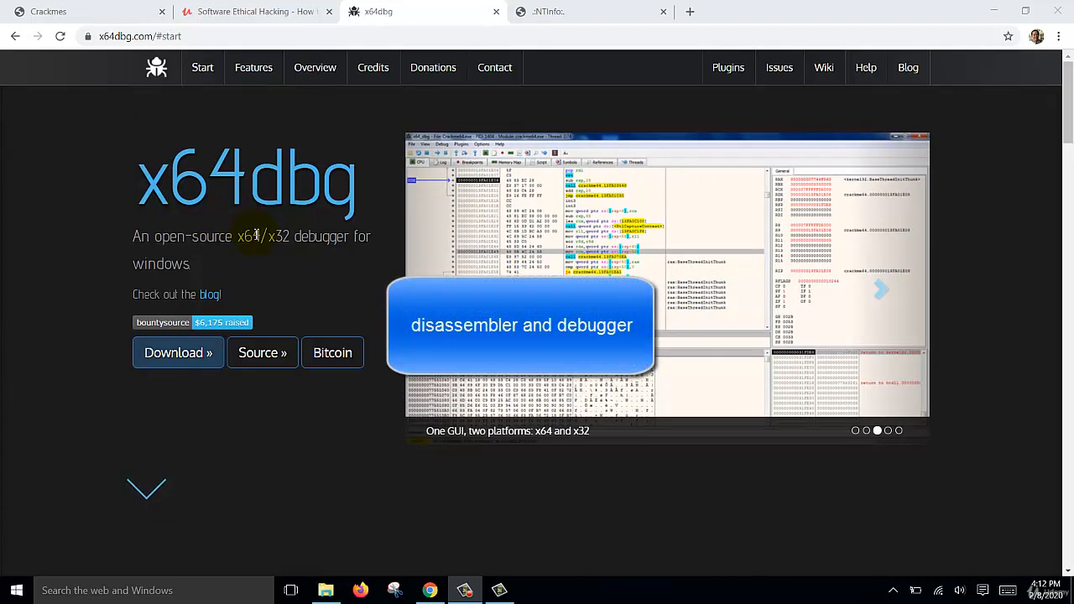
Look over the Detect It Easy page on the NTInfo site and return to the x64dbg site.
left_click(574, 12)
scroll(448, 253, "down", 1)
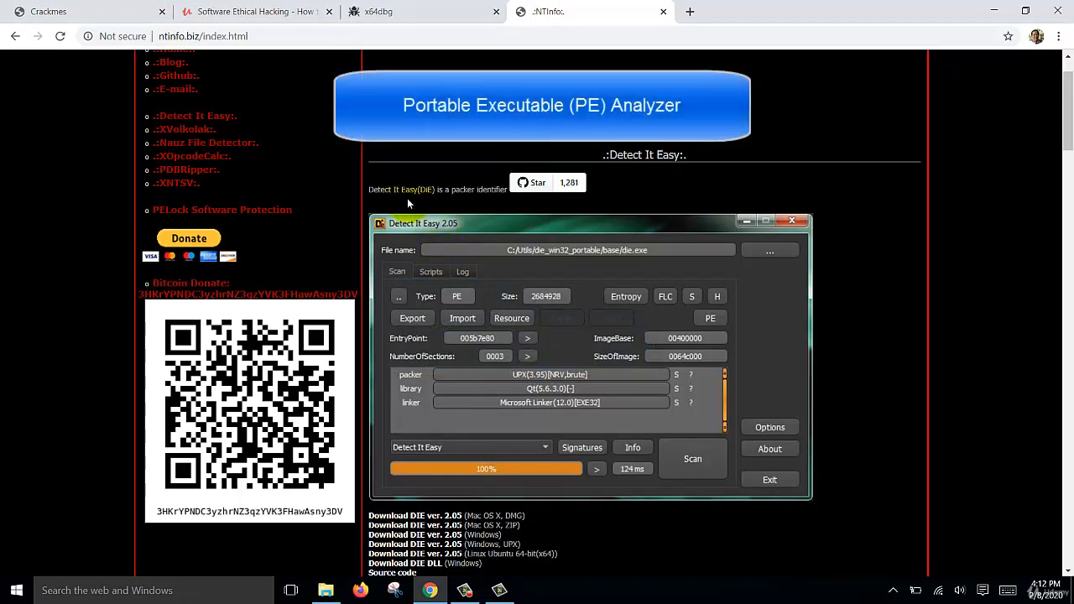
left_click(431, 12)
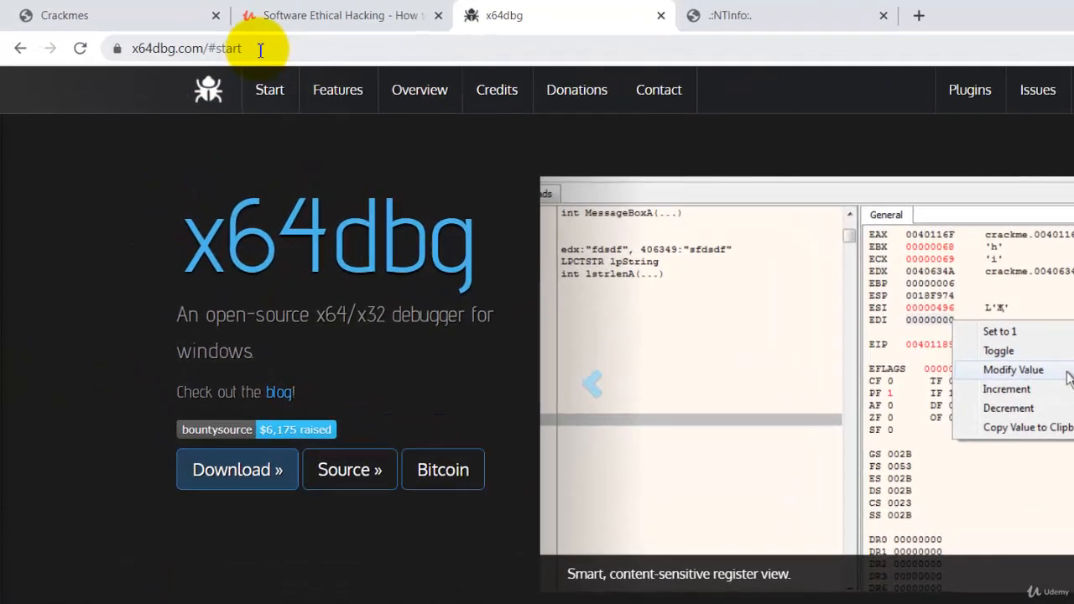
Load the x64dbg home page from the address x64dbg.com.
left_click(193, 36)
left_click(194, 37)
key("BackSpace")
key("BackSpace")
key("BackSpace")
key("BackSpace")
key("BackSpace")
key("BackSpace")
key("BackSpace")
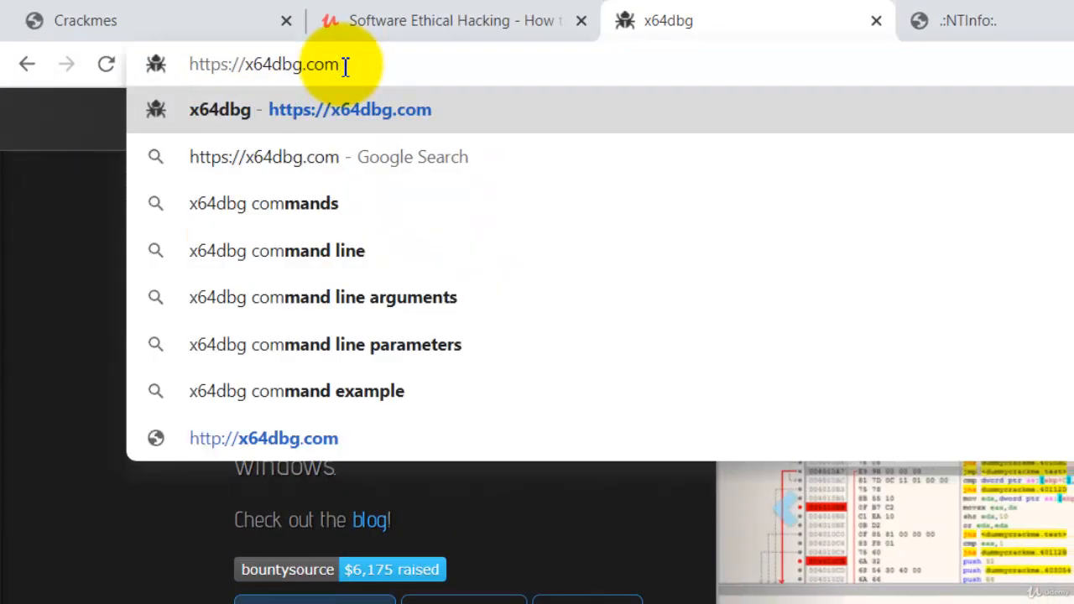
key("Return")
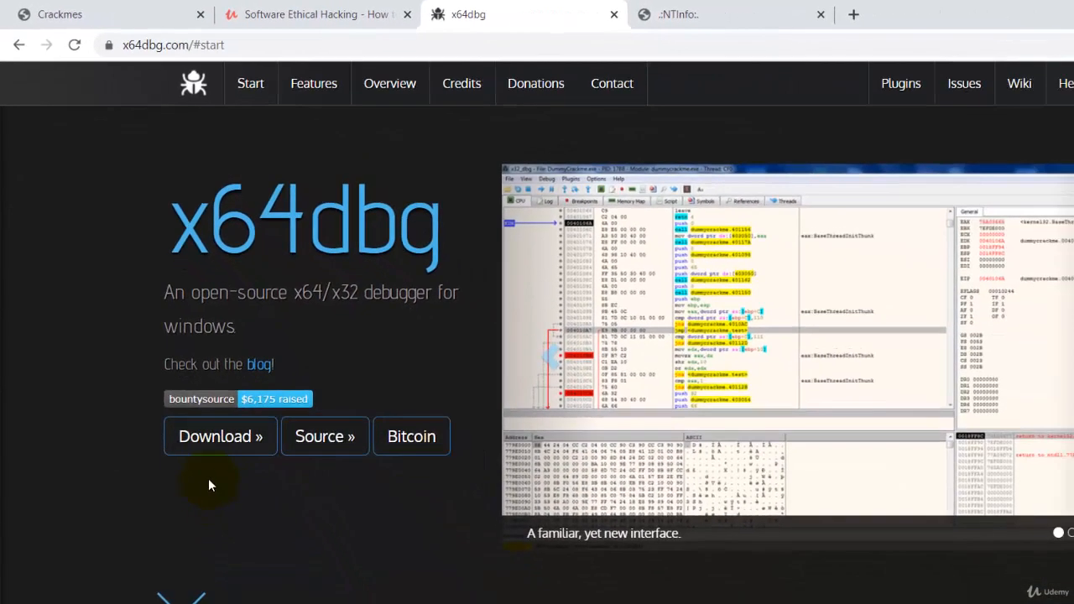
Download the latest x64dbg version, snapshot_2020-01-21_20-41.zip, from its SourceForge files page.
left_click(207, 442)
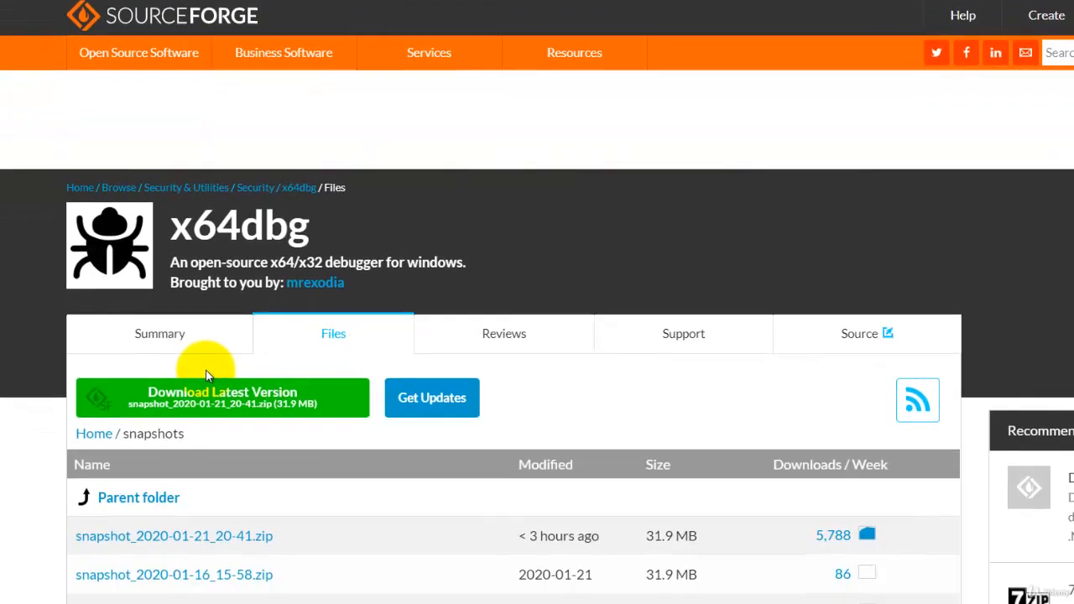
scroll(204, 332, "down", 1)
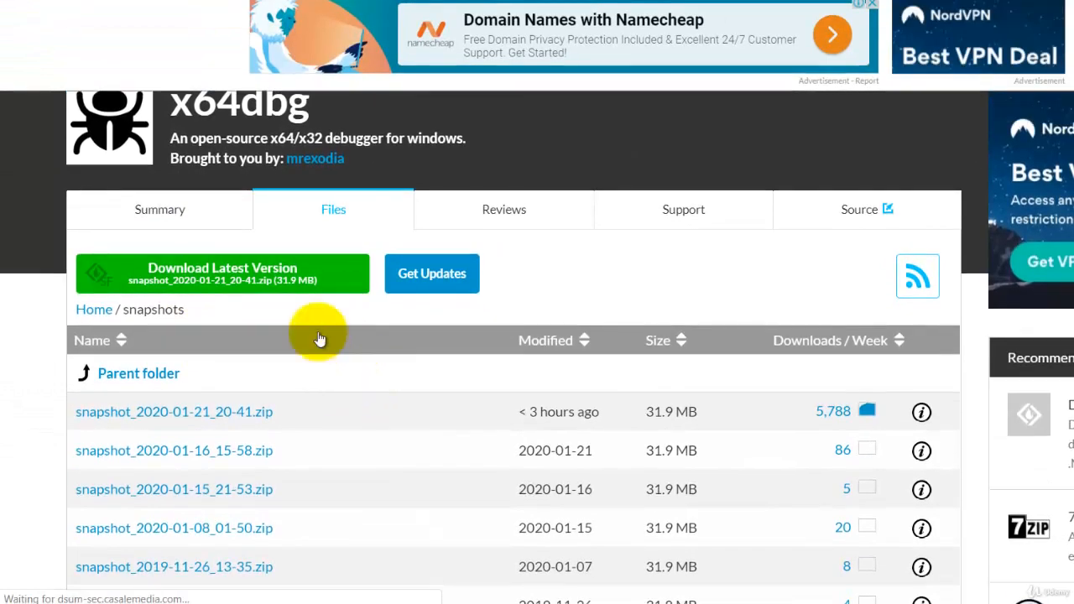
left_click(239, 284)
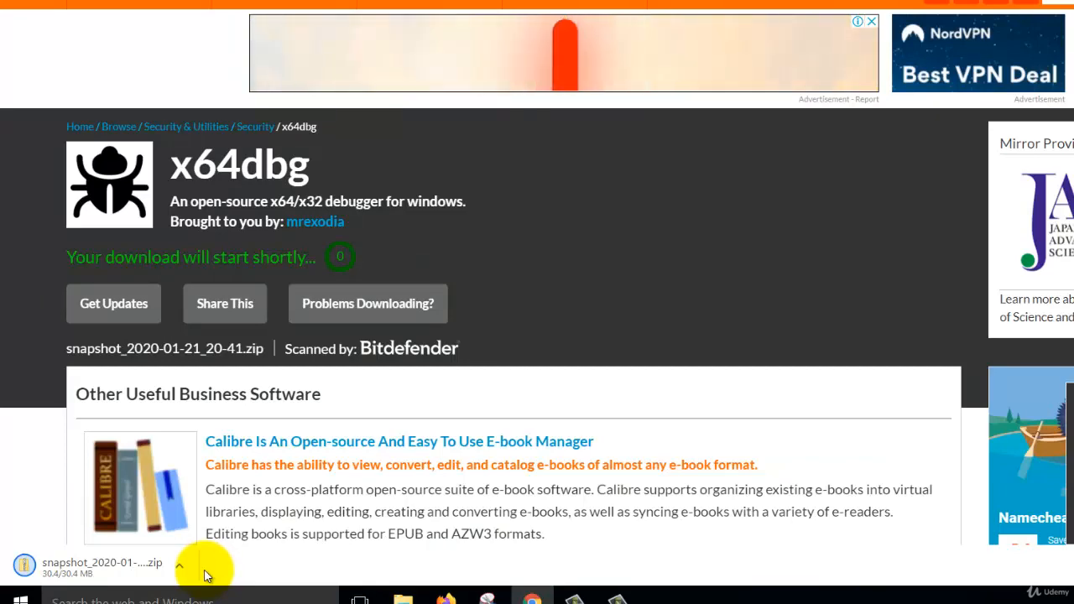
Show the downloaded snapshot zip in its folder and extract it to the suggested destination in Downloads.
left_click(178, 570)
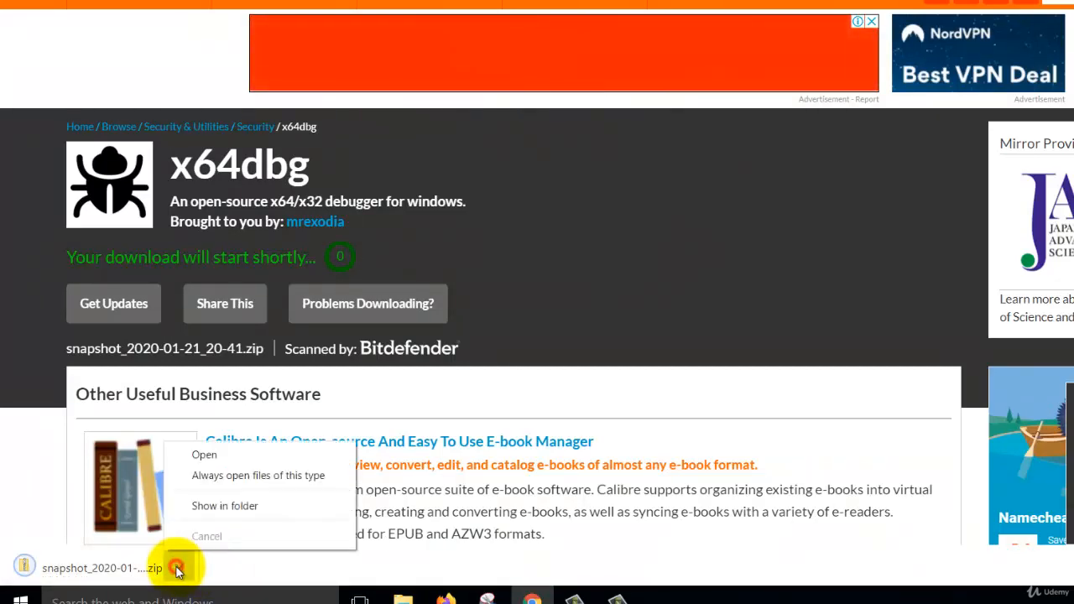
left_click(210, 508)
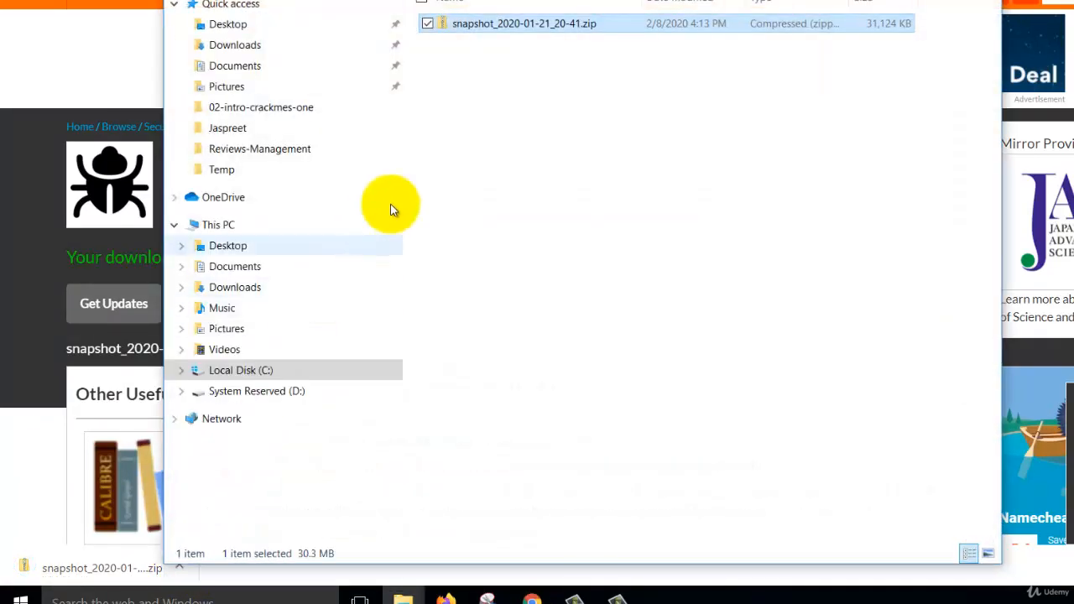
left_click_drag(416, 93, 417, 161)
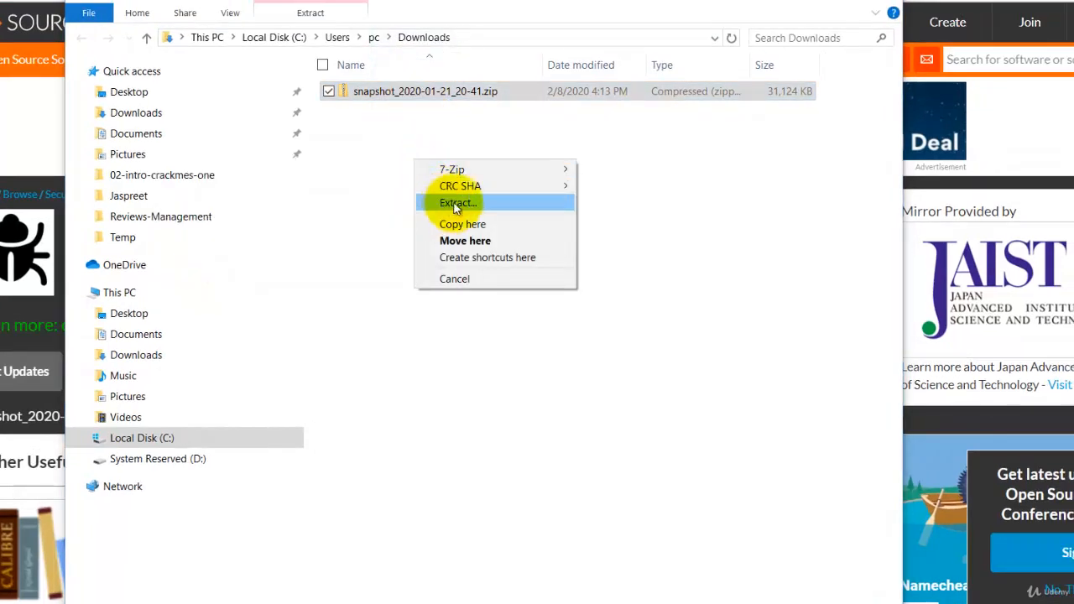
left_click(467, 204)
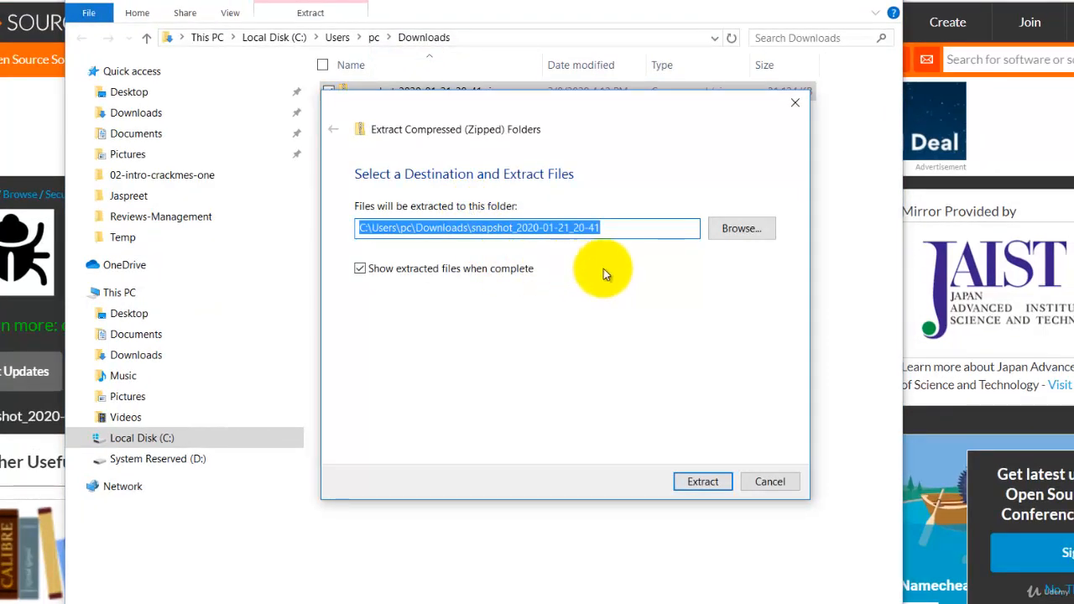
left_click(709, 490)
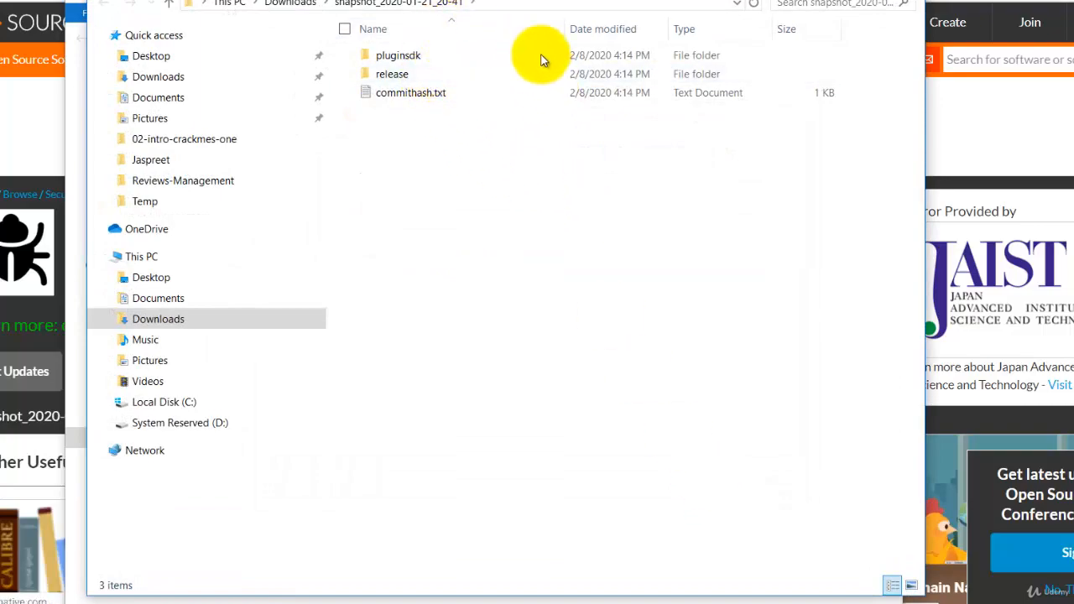
Return to the Downloads folder and rename the extracted snapshot_2020-01-21_20-41 folder as x64dbg.
left_click_drag(504, 0, 587, 115)
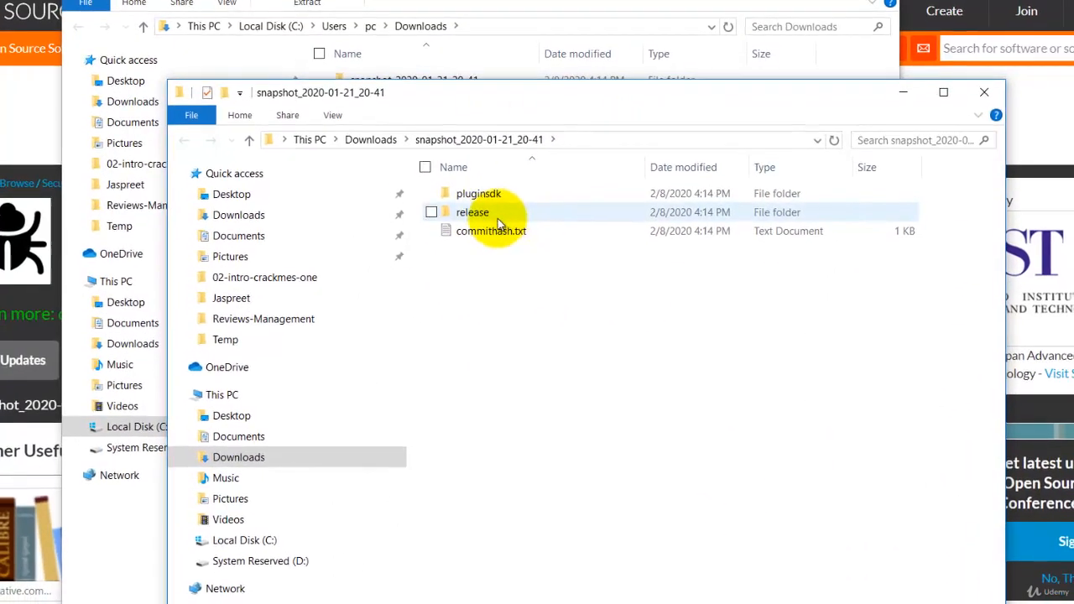
left_click(374, 151)
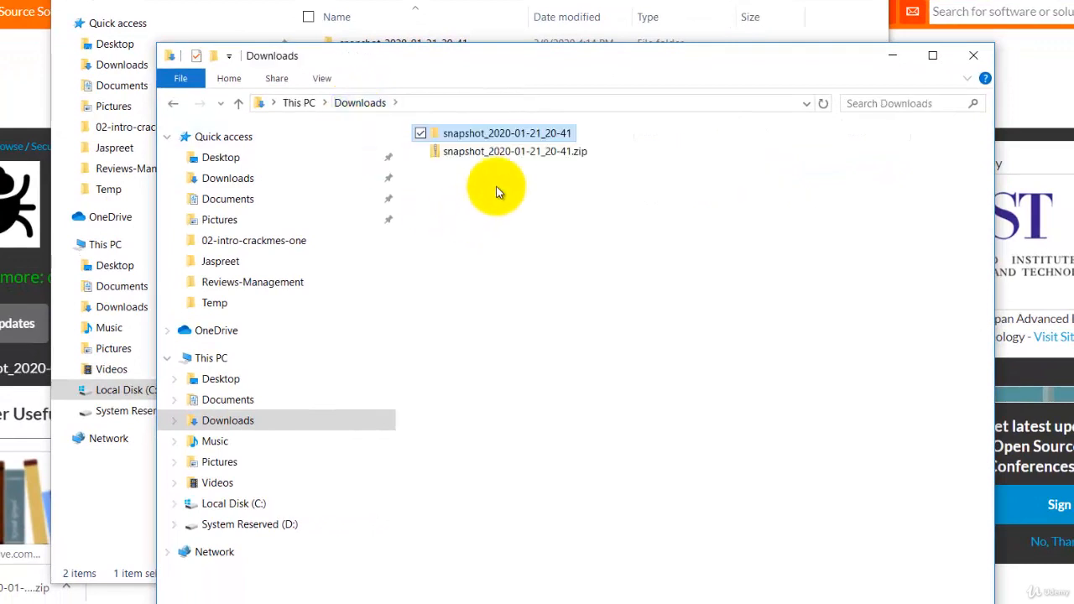
right_click(516, 138)
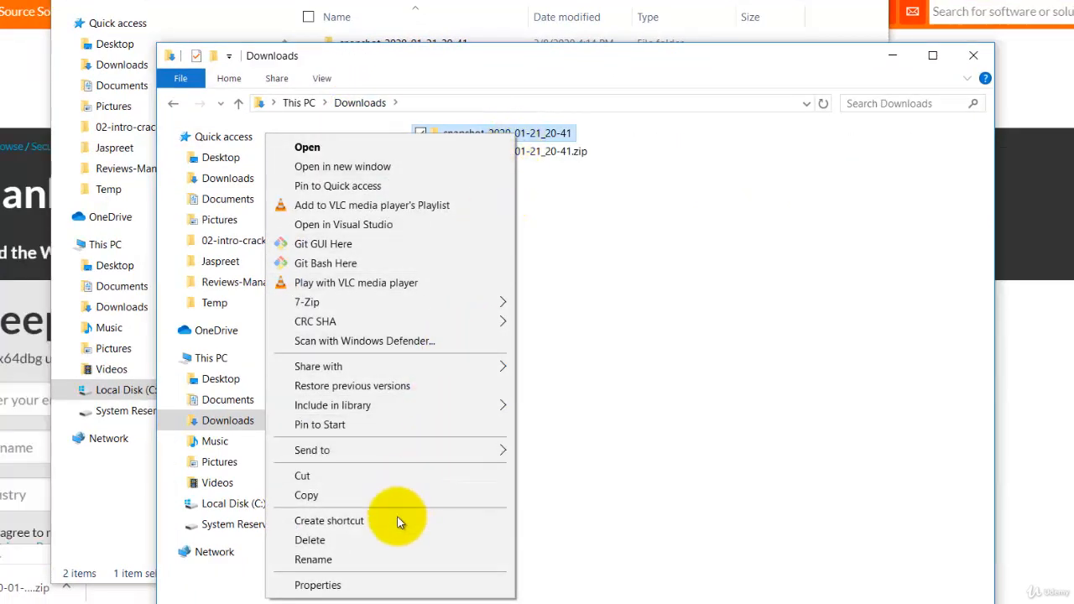
left_click(388, 557)
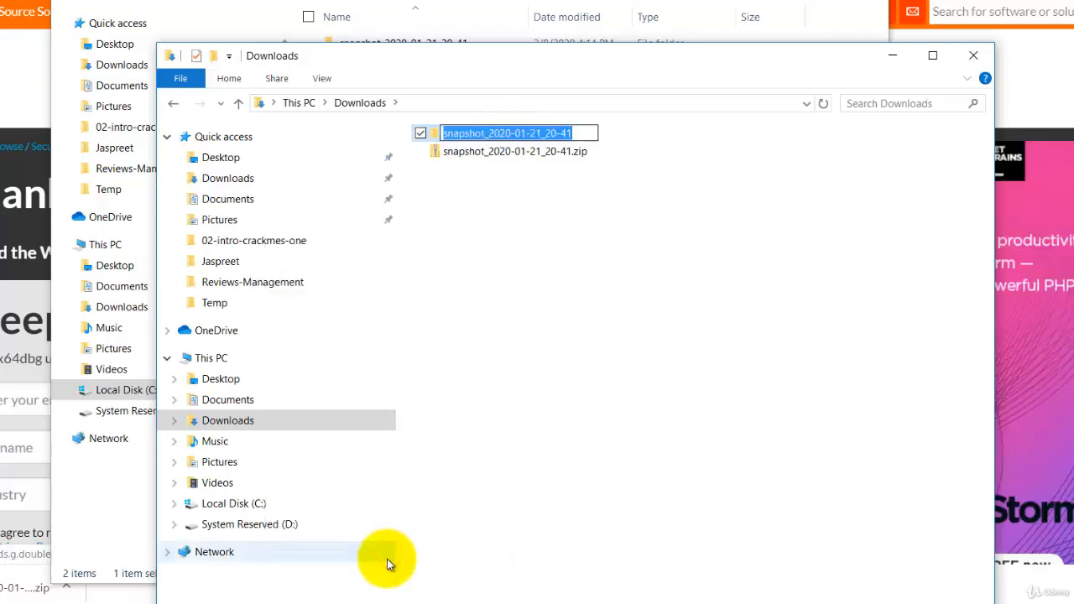
type("x7")
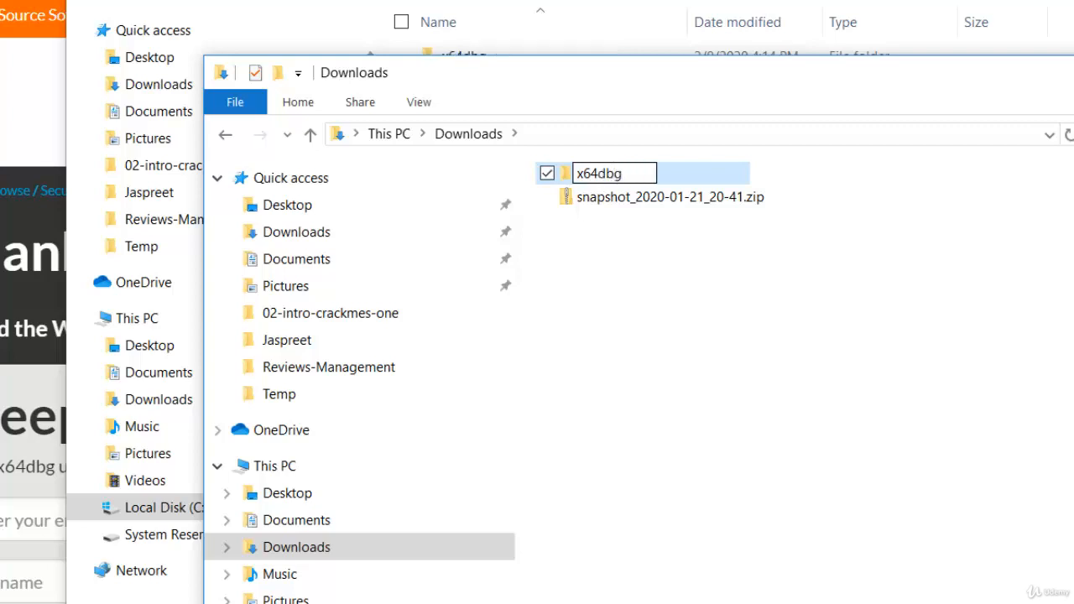
key("Return")
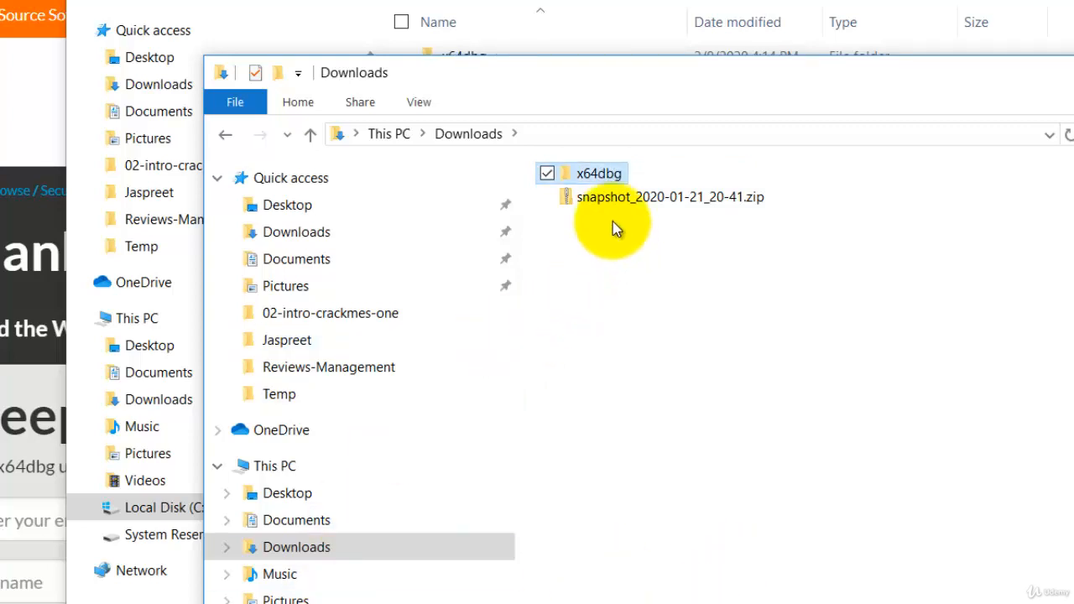
Move the x64dbg folder from Downloads to the root of Local Disk (C:).
right_click(610, 180)
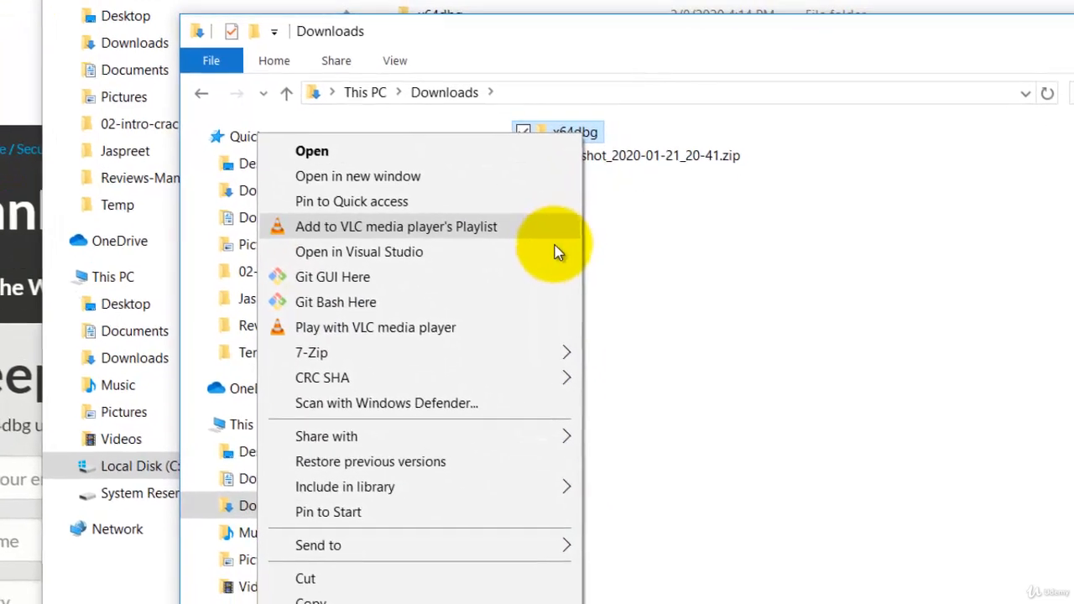
left_click(434, 583)
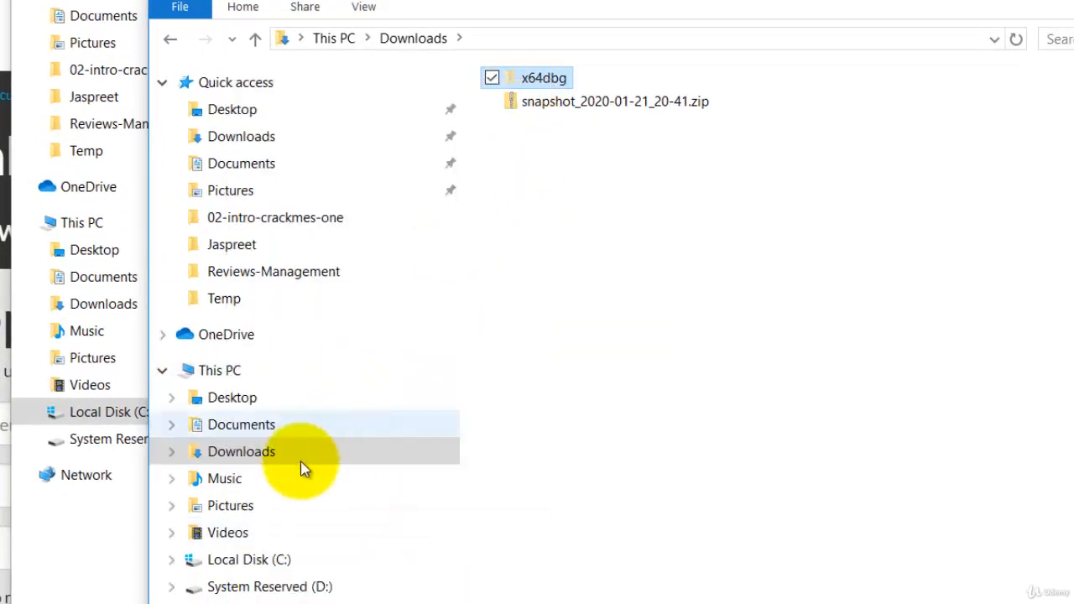
left_click(265, 568)
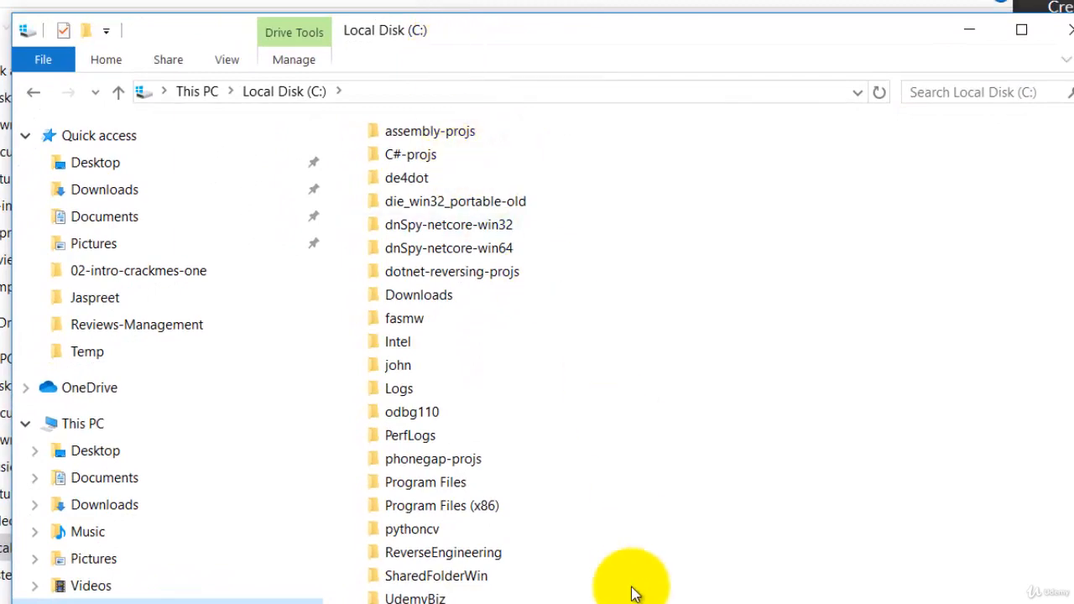
right_click(835, 293)
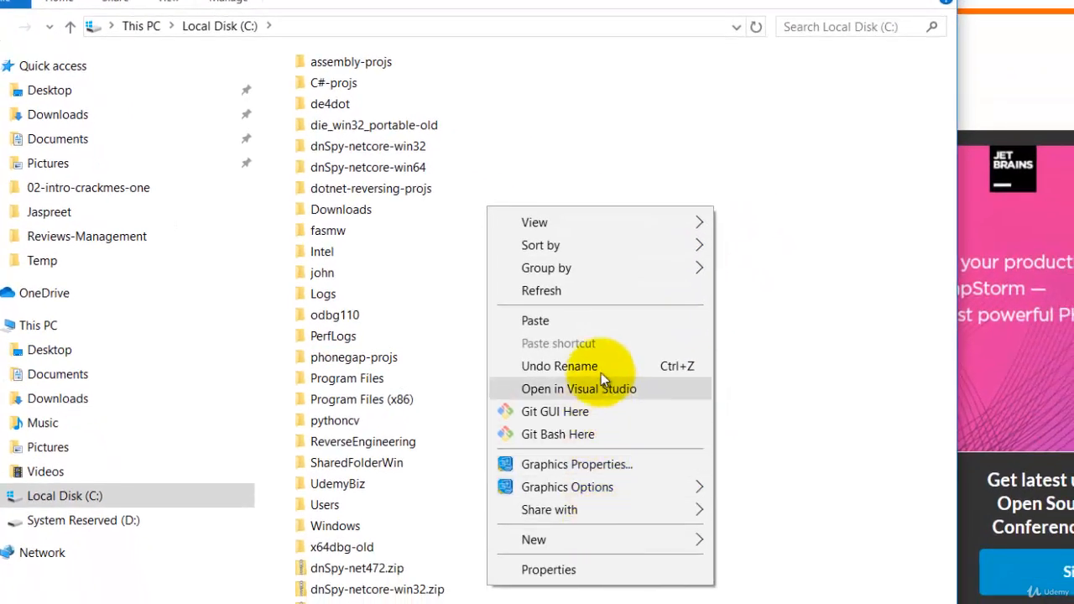
left_click(614, 325)
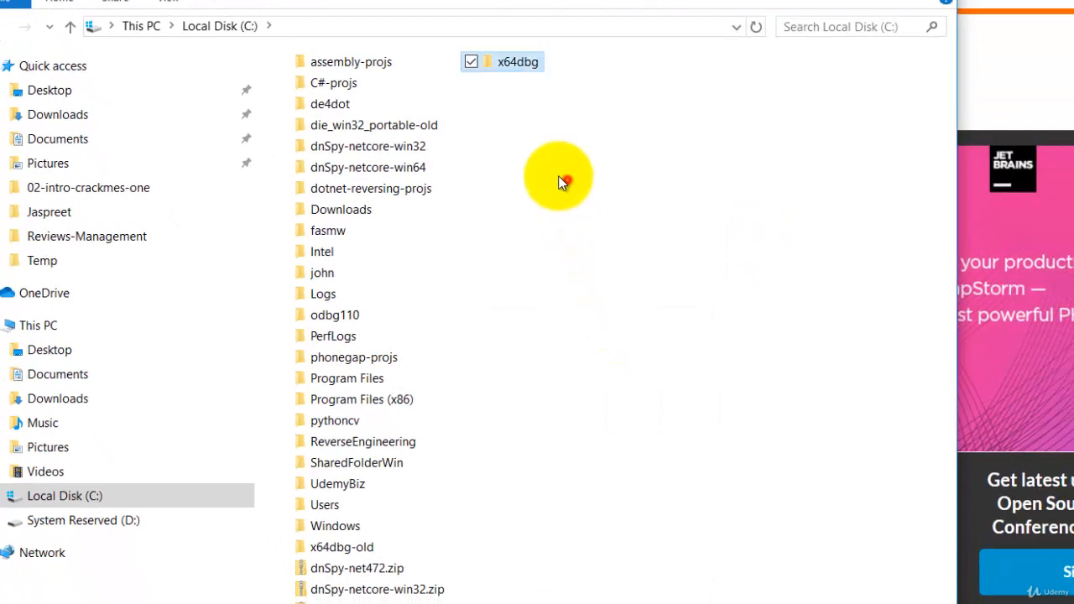
left_click(566, 180)
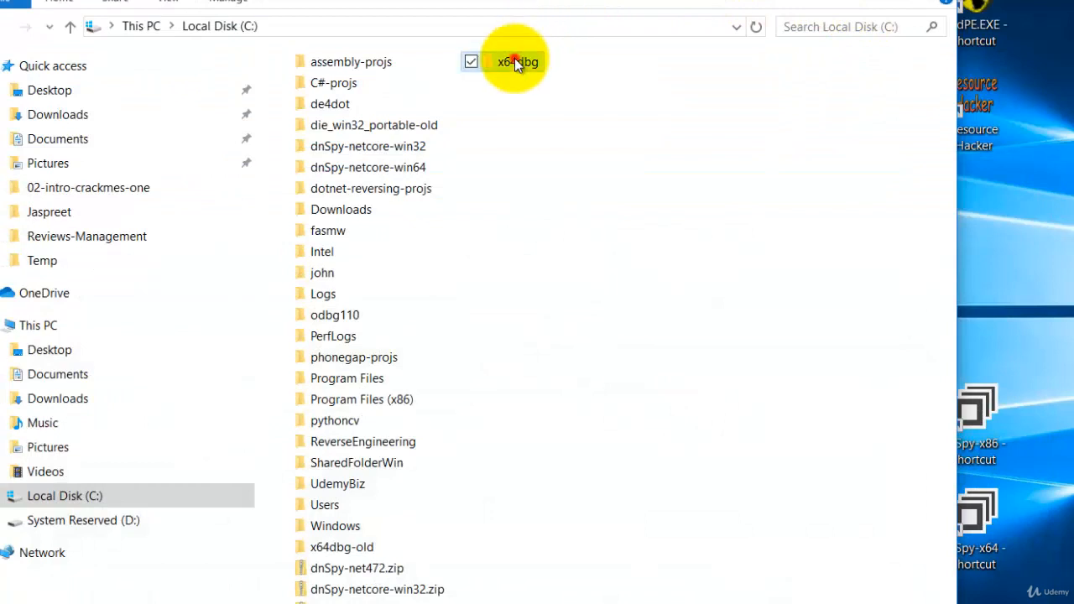
Create a desktop shortcut to x96dbg.exe from the release folder inside C:\x64dbg.
double_click(514, 61)
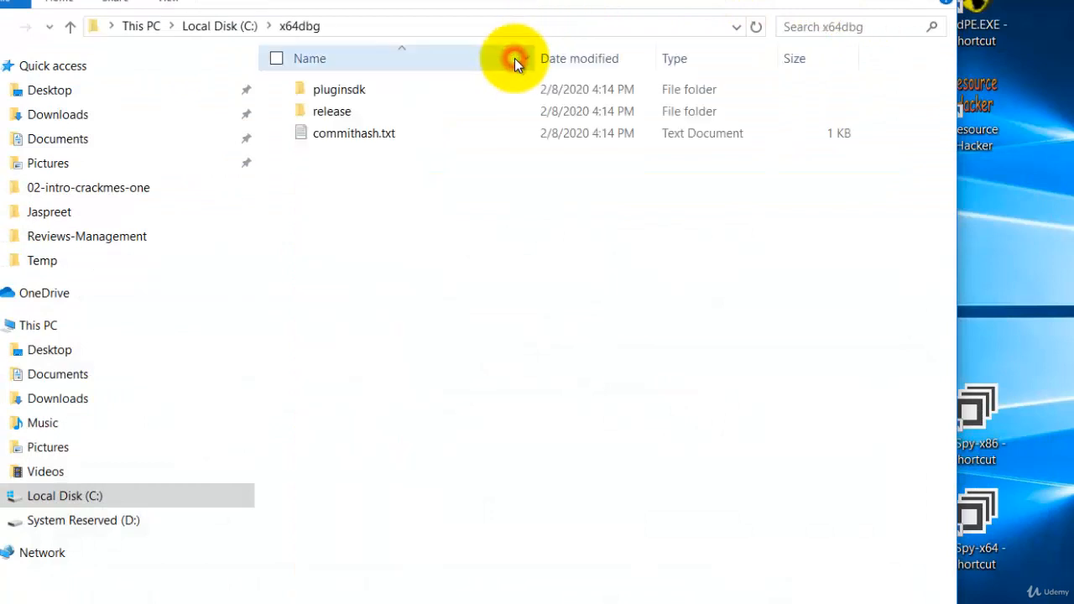
double_click(337, 114)
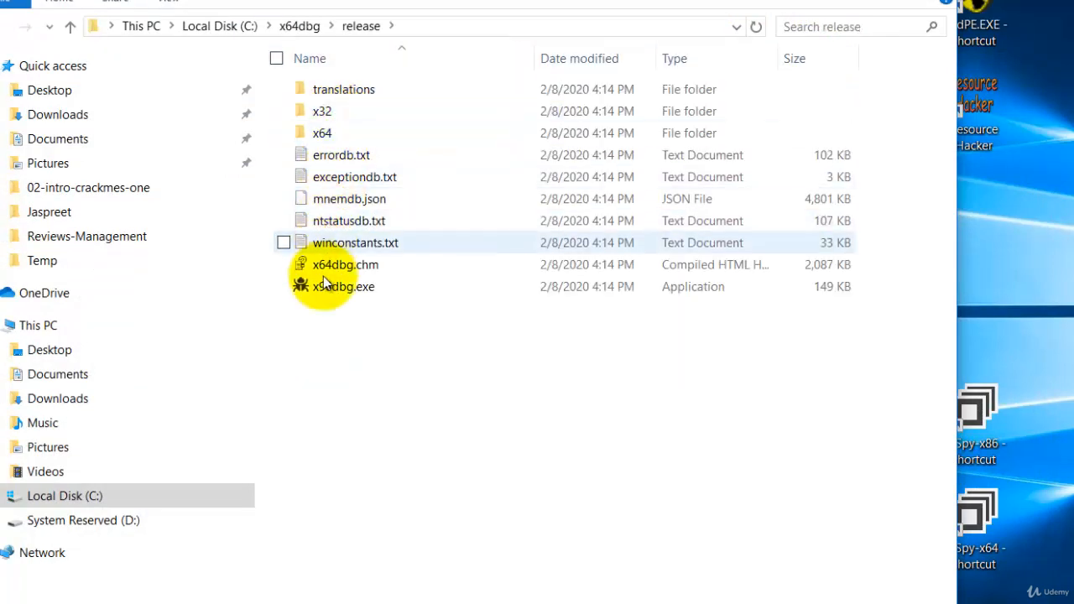
left_click(361, 302)
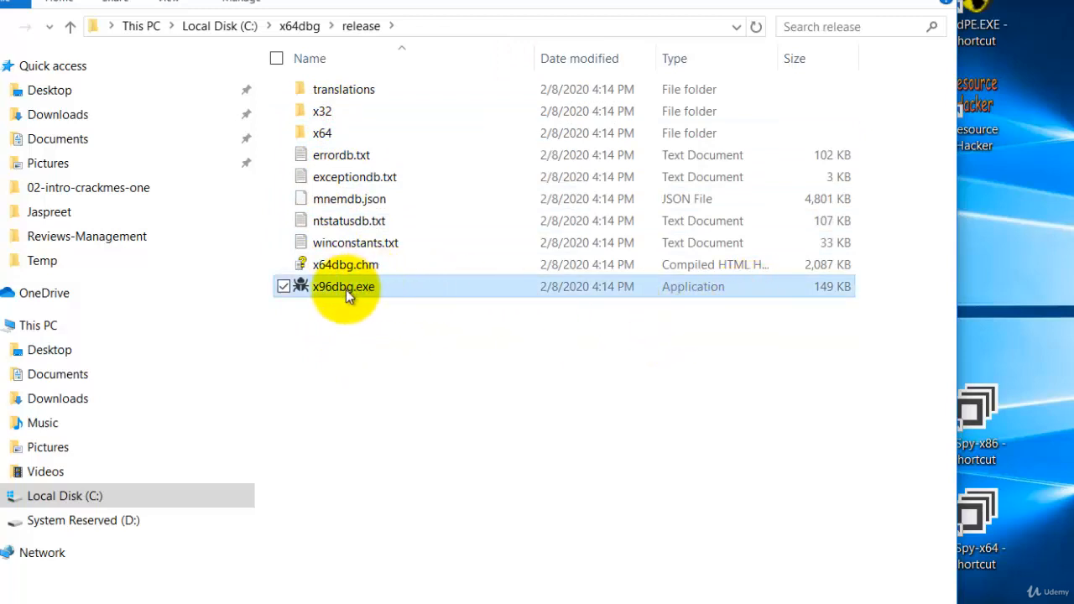
left_click_drag(345, 289, 1055, 282)
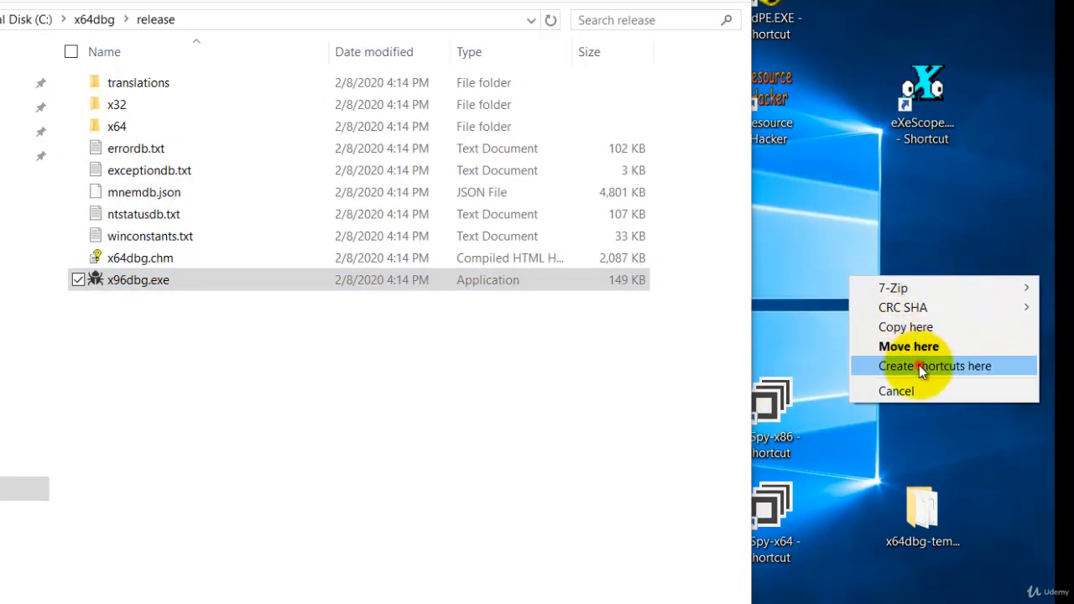
left_click(919, 365)
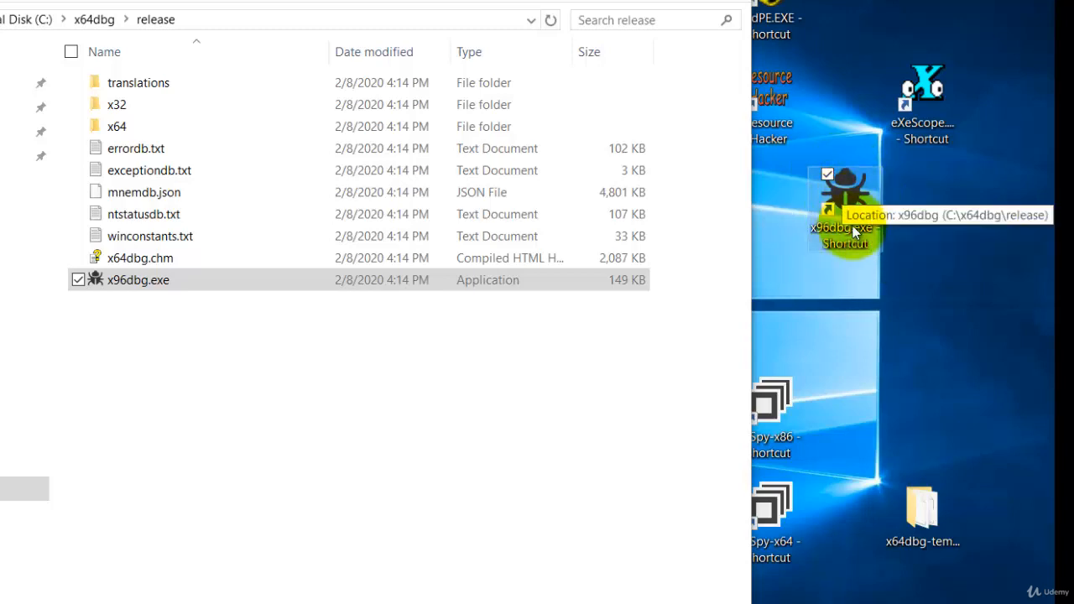
Launch x32dbg through the new x96dbg desktop shortcut, allowing both files to run, and close its maximized window.
left_click(845, 202)
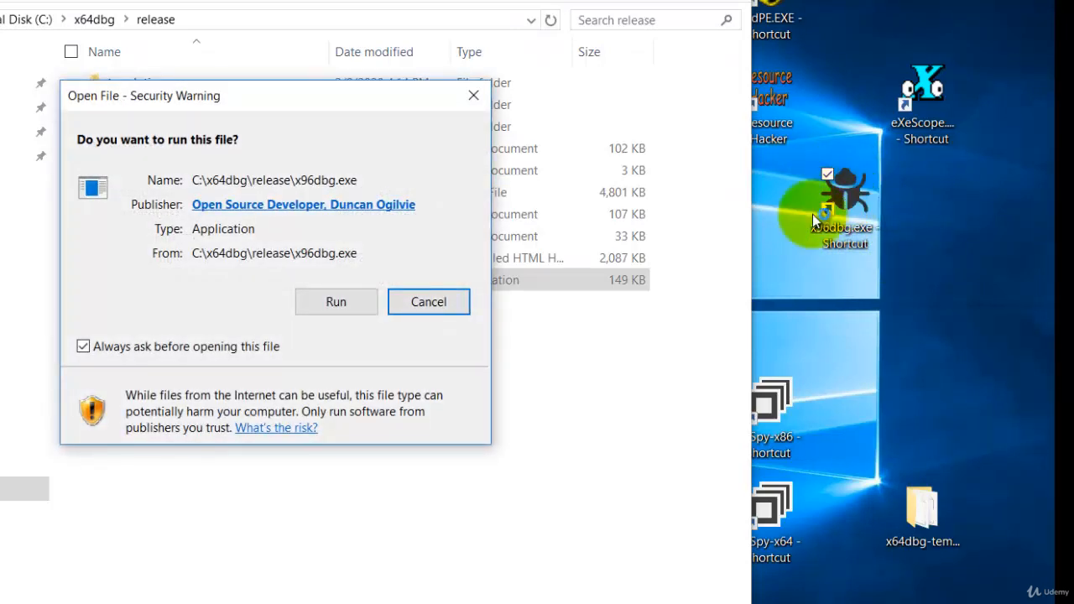
left_click(320, 302)
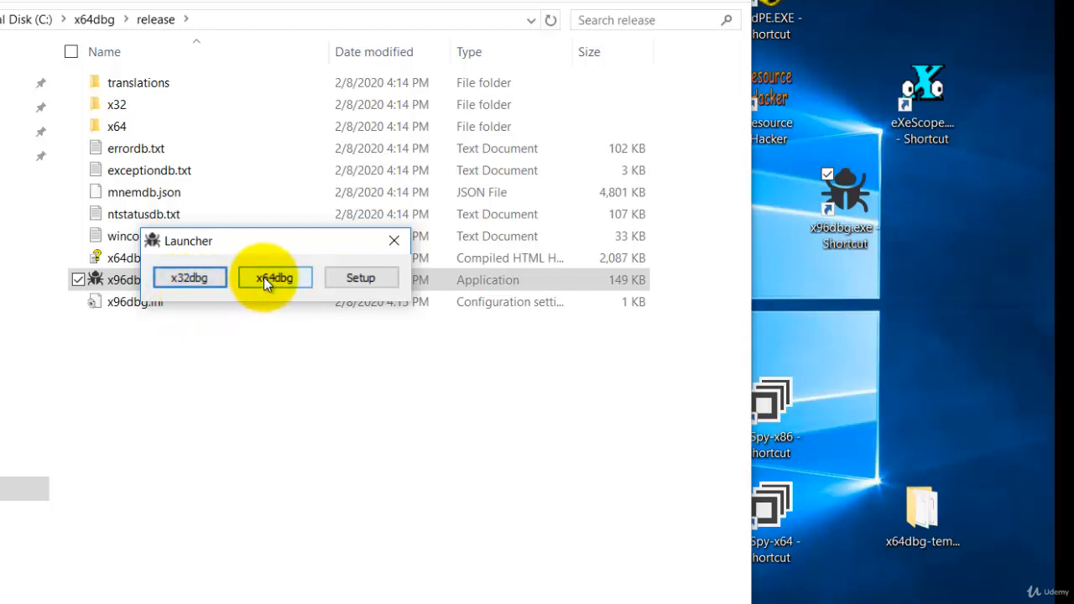
left_click(192, 286)
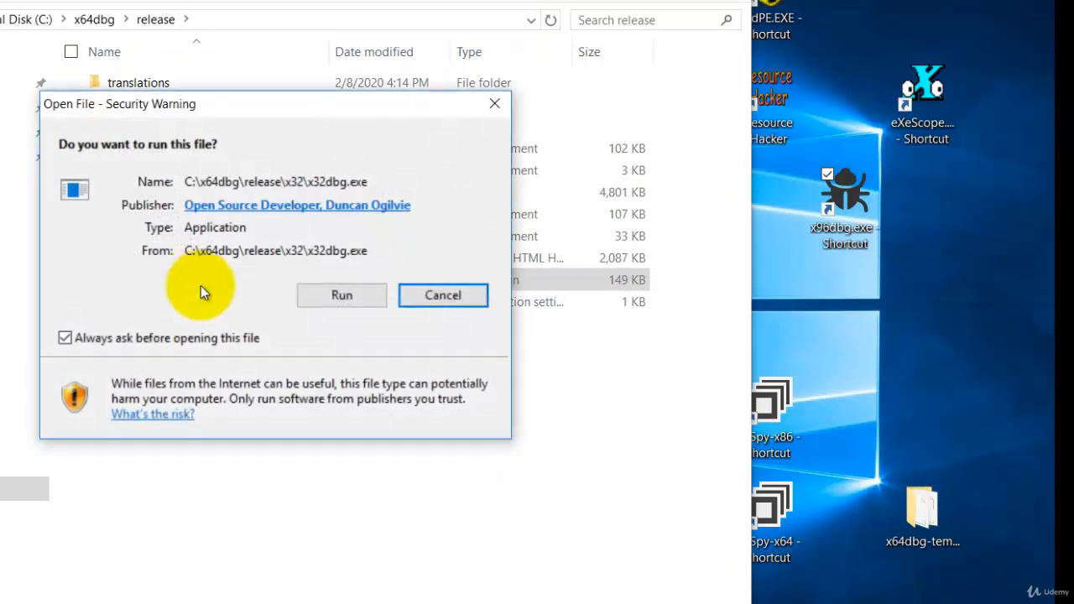
left_click(342, 296)
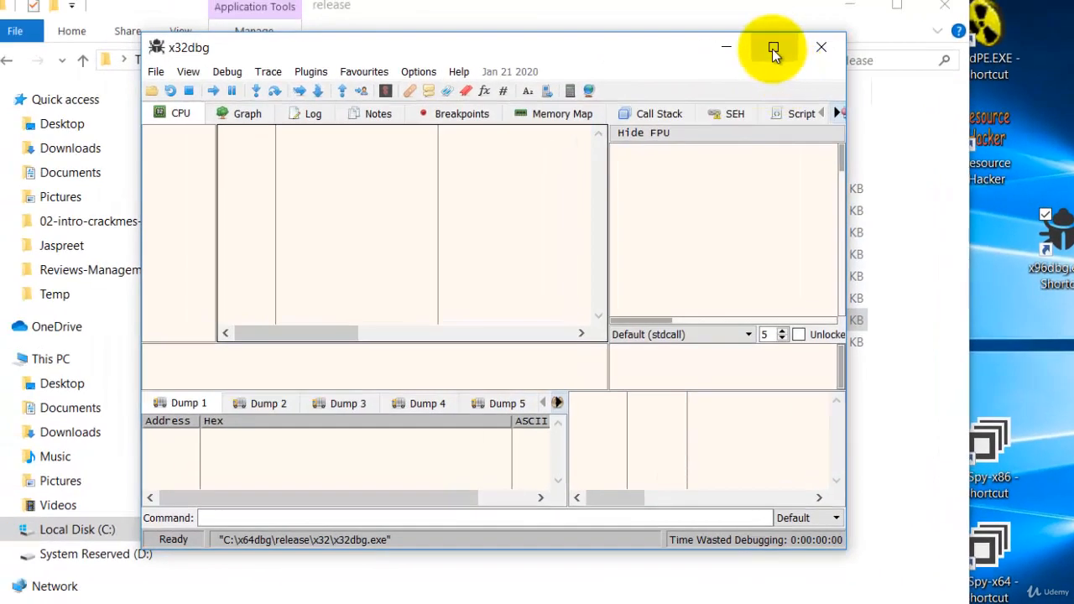
left_click(772, 48)
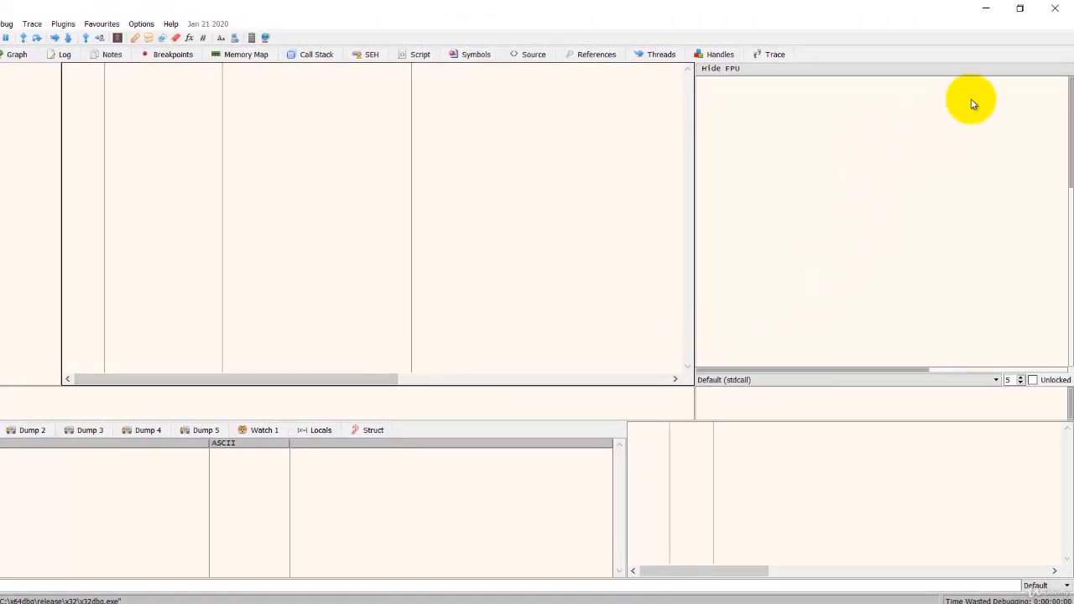
left_click(1052, 13)
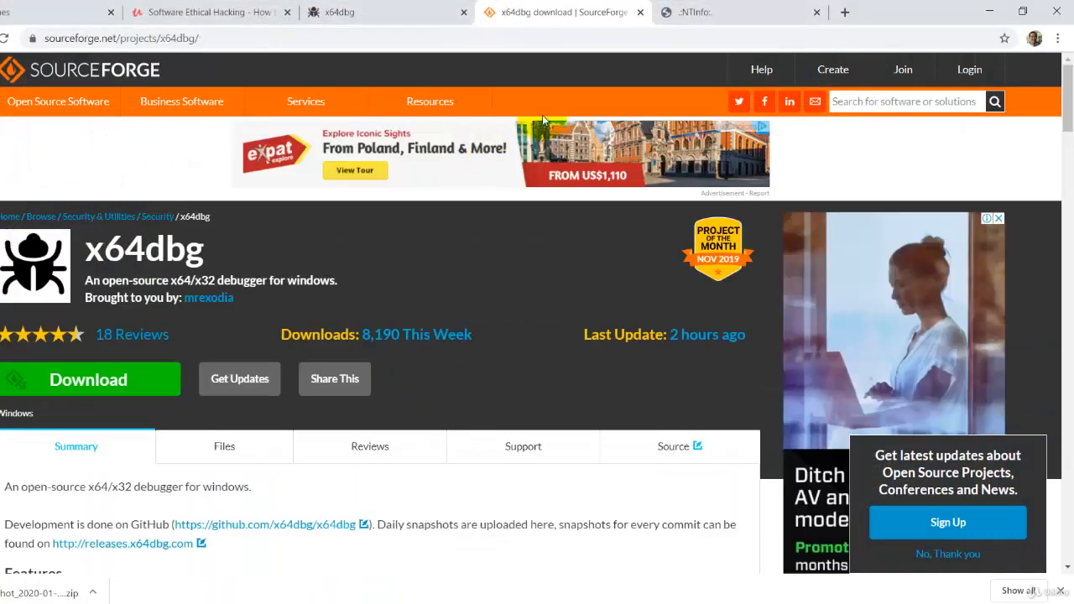
Switch to the NTInfo page and load the site's root address, ntinfo.biz.
left_click(696, 12)
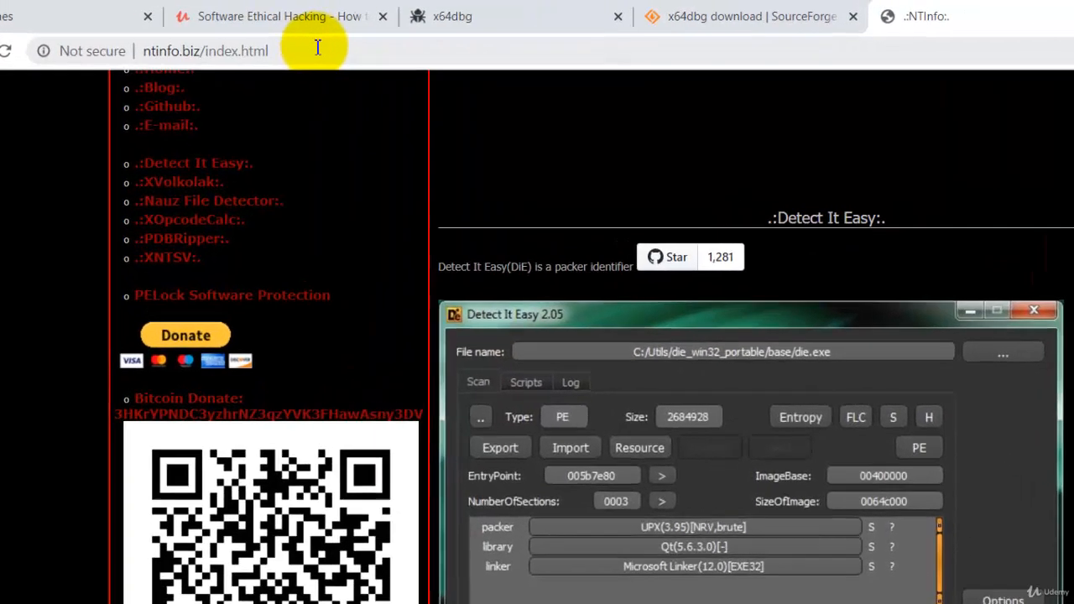
left_click(236, 36)
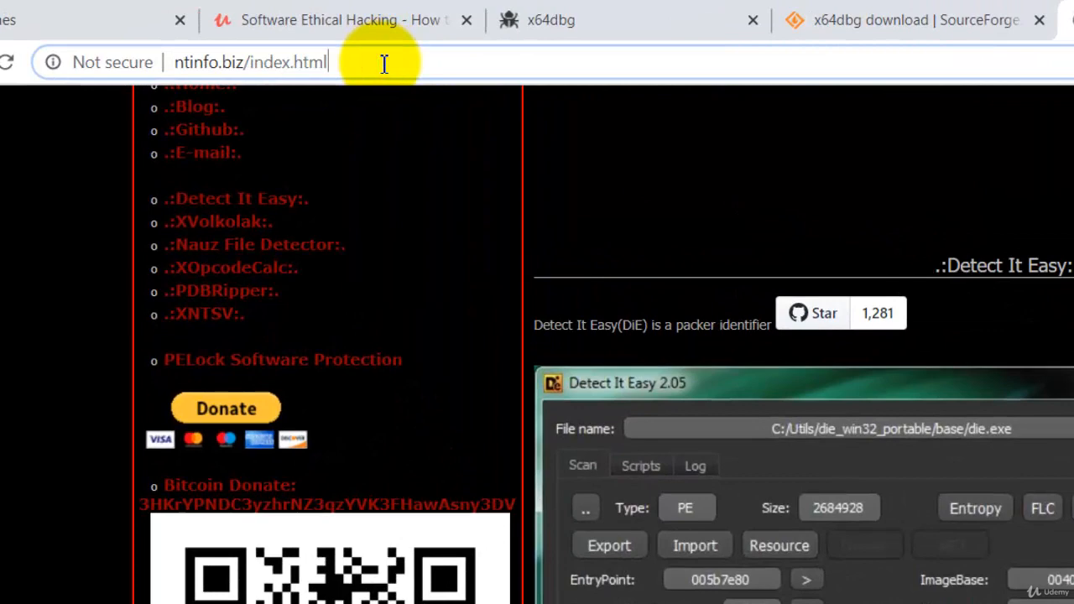
key("BackSpace")
key("BackSpace")
key("BackSpace")
key("BackSpace")
key("BackSpace")
key("BackSpace")
key("BackSpace")
key("BackSpace")
key("BackSpace")
key("BackSpace")
key("BackSpace")
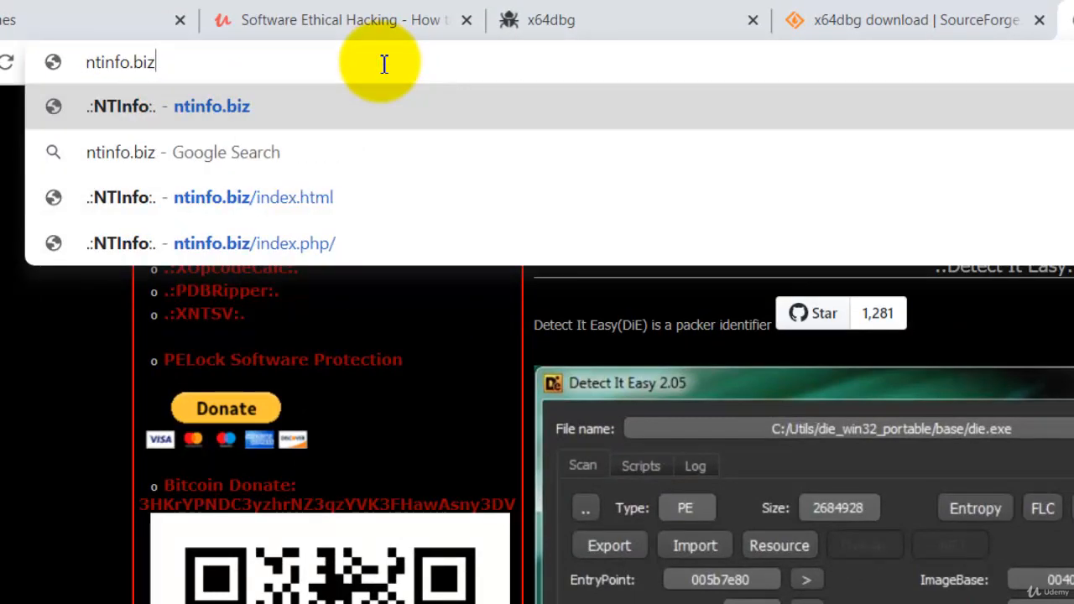
key("Return")
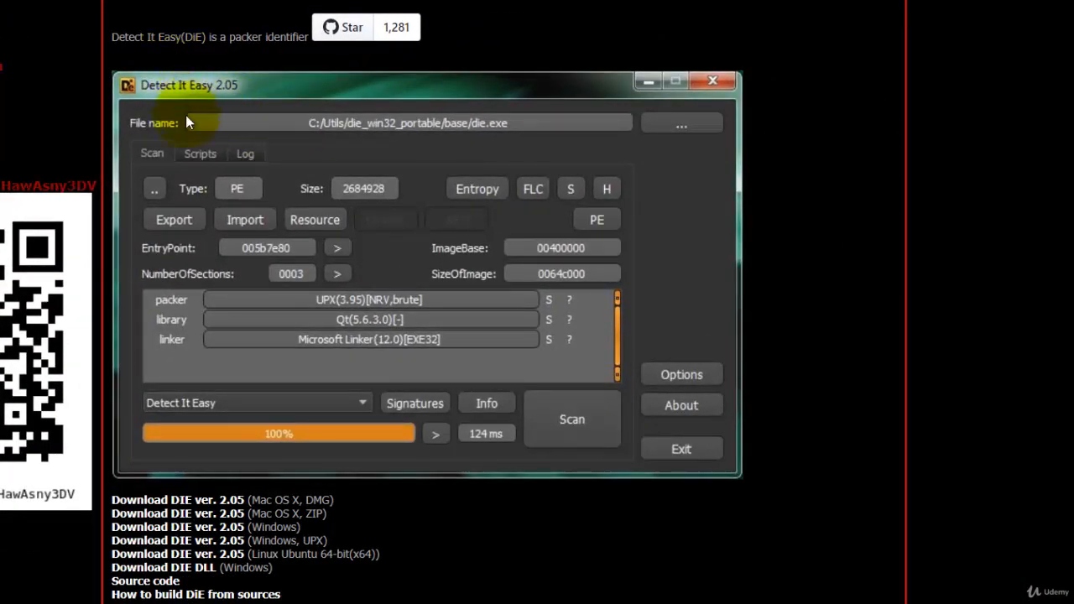
Download DIE ver. 2.05 for Windows and show the downloaded zip file in its folder.
scroll(444, 503, "down", 2)
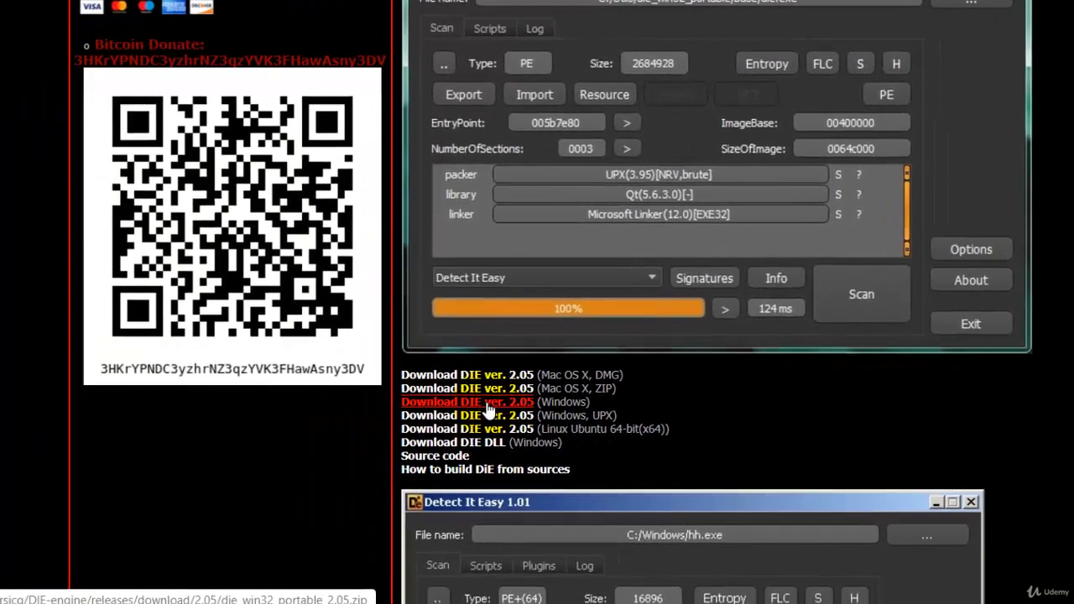
left_click(198, 429)
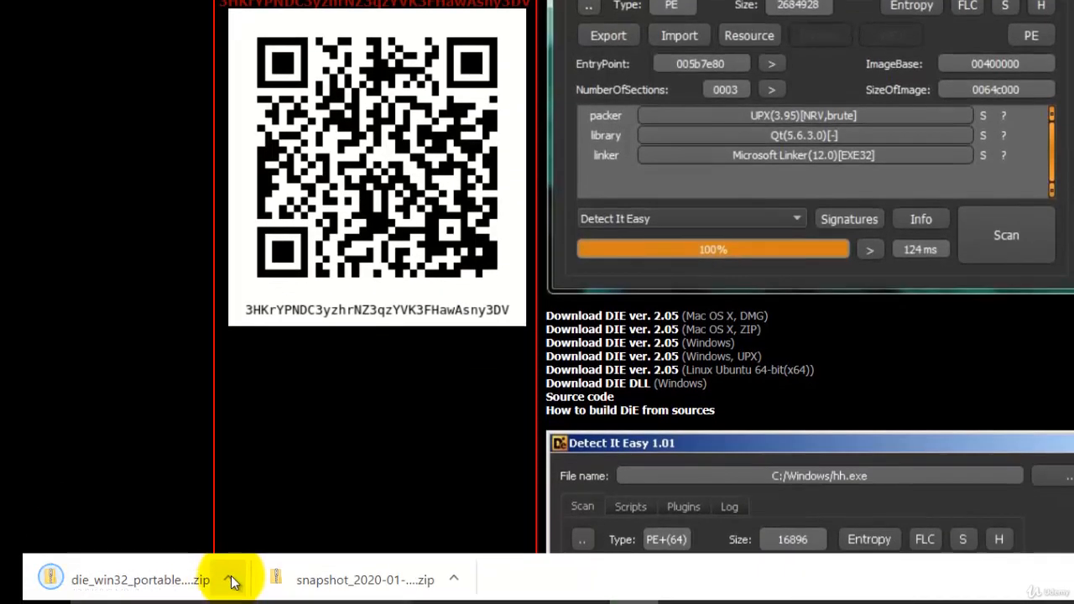
left_click(233, 582)
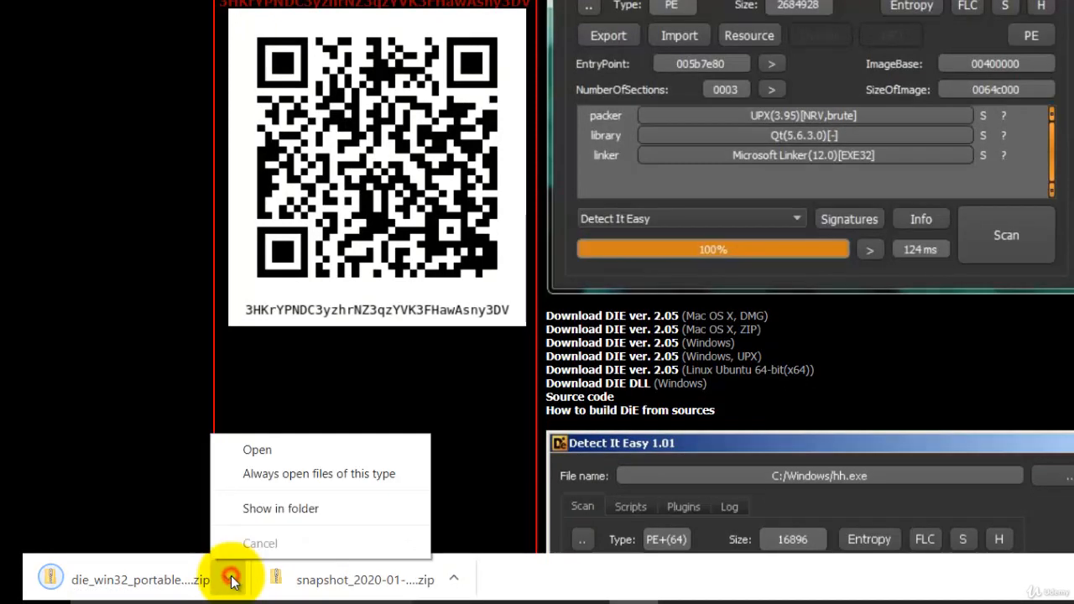
left_click(269, 509)
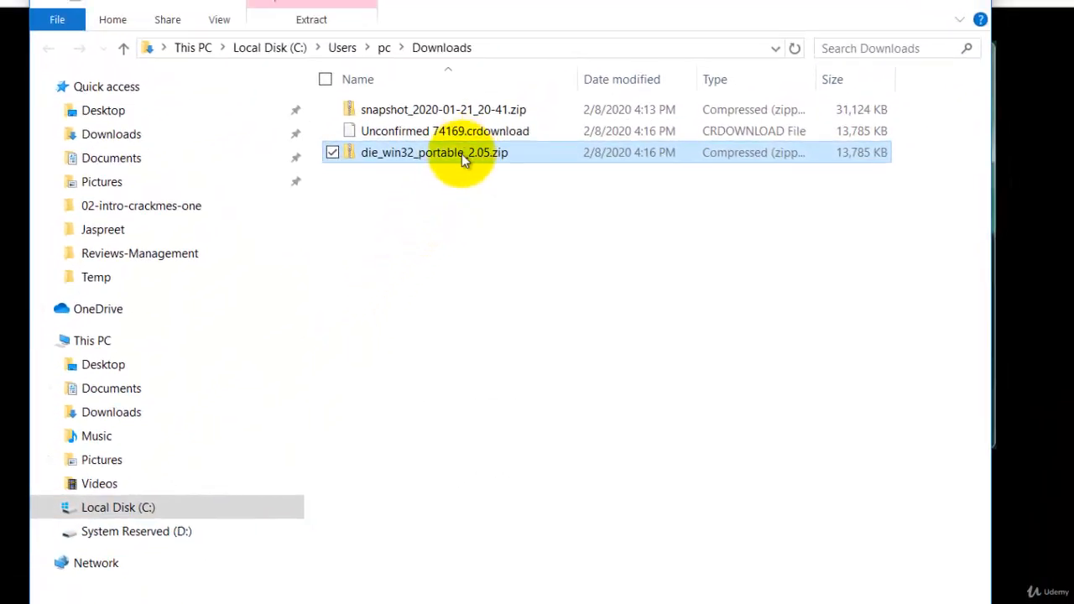
Extract die_win32_portable_2.05.zip into a die_win32_portable_2.05 folder inside Downloads, showing the extracted files when complete.
left_click_drag(460, 157, 430, 247)
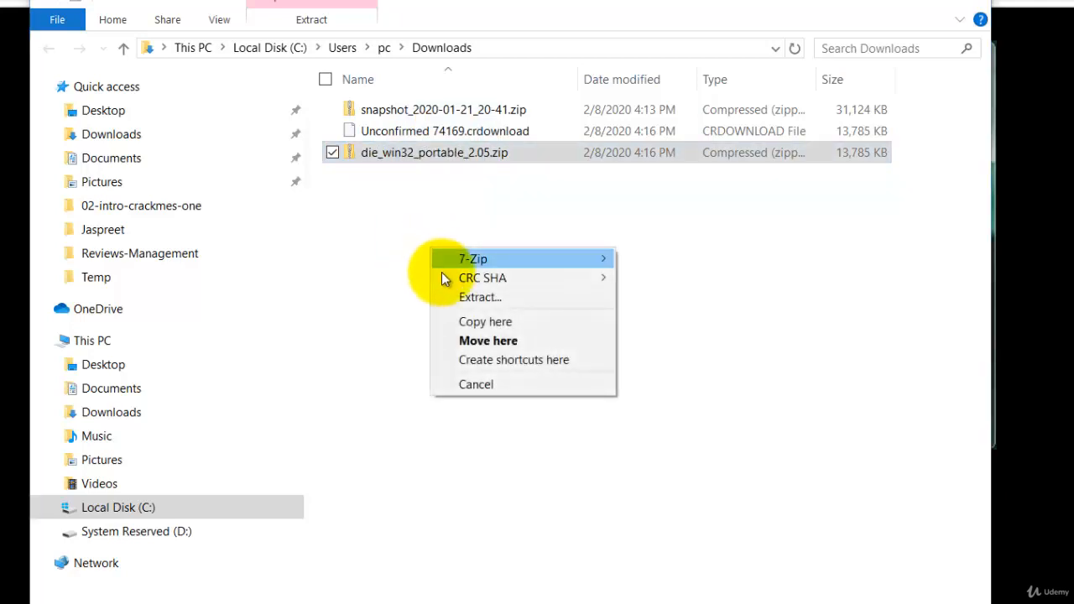
left_click(457, 296)
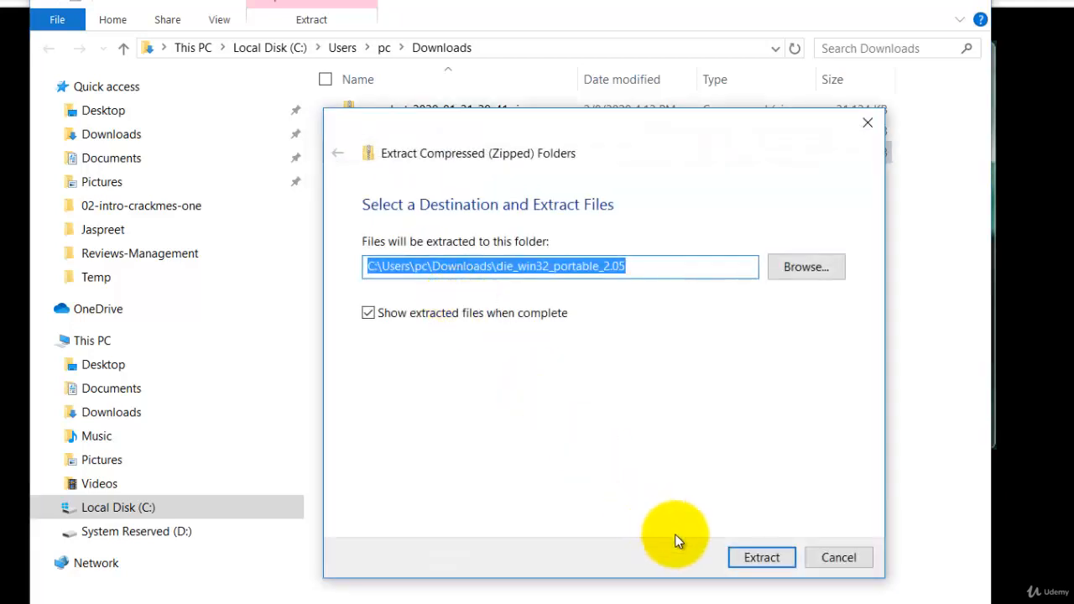
left_click(762, 559)
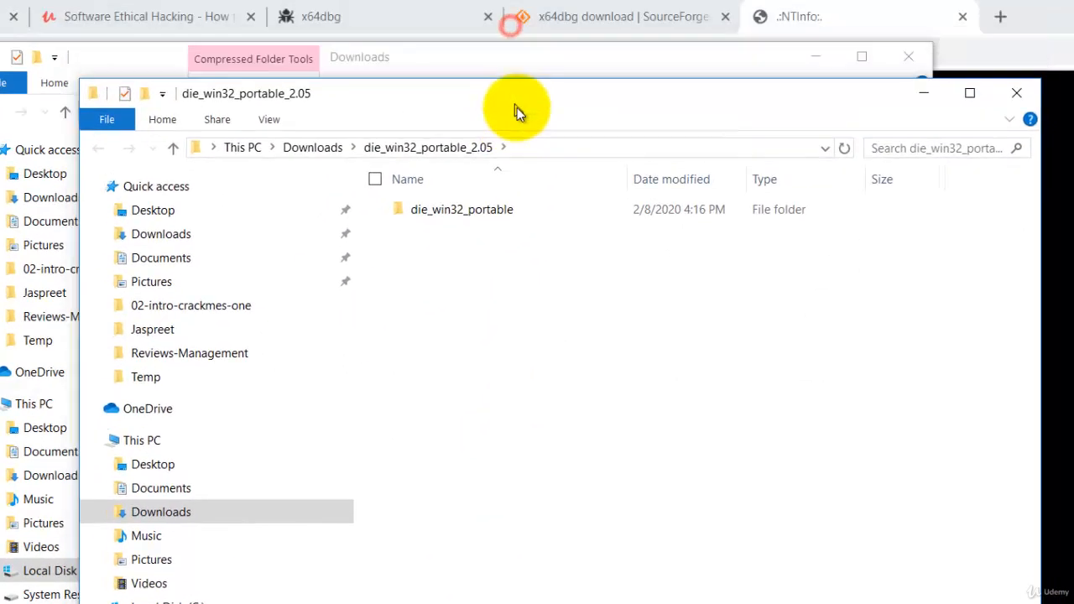
Move the extracted die_win32_portable folder to the root of Local Disk (C:).
right_click(442, 224)
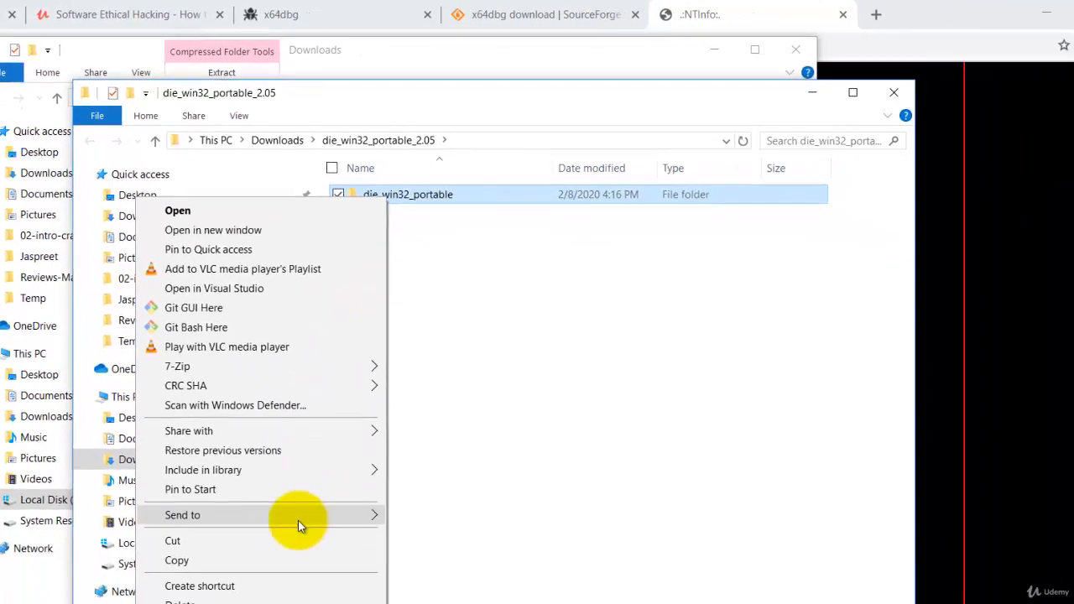
left_click(288, 510)
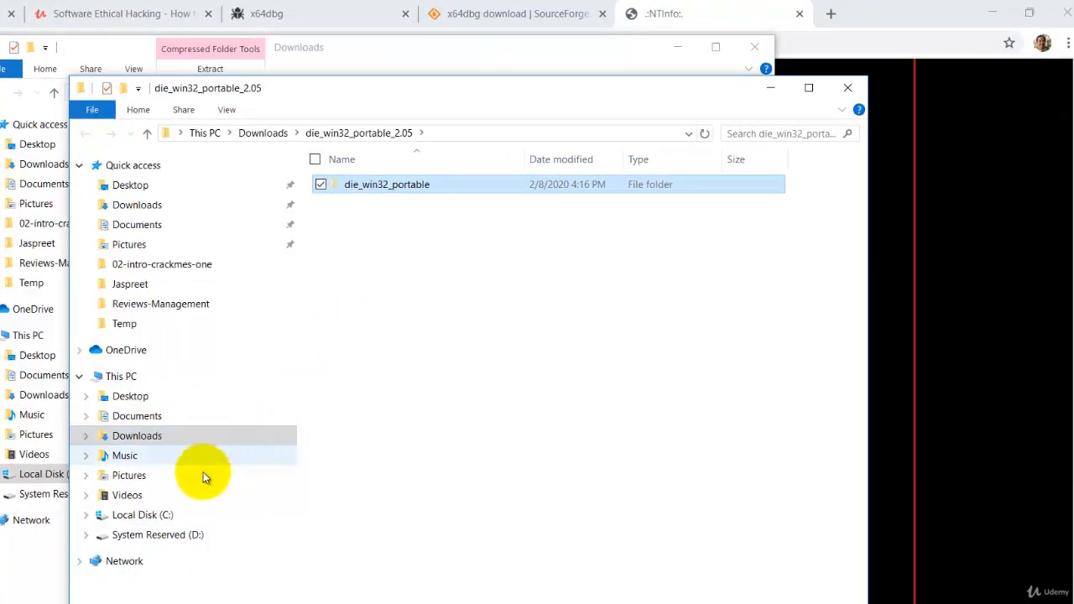
left_click(148, 517)
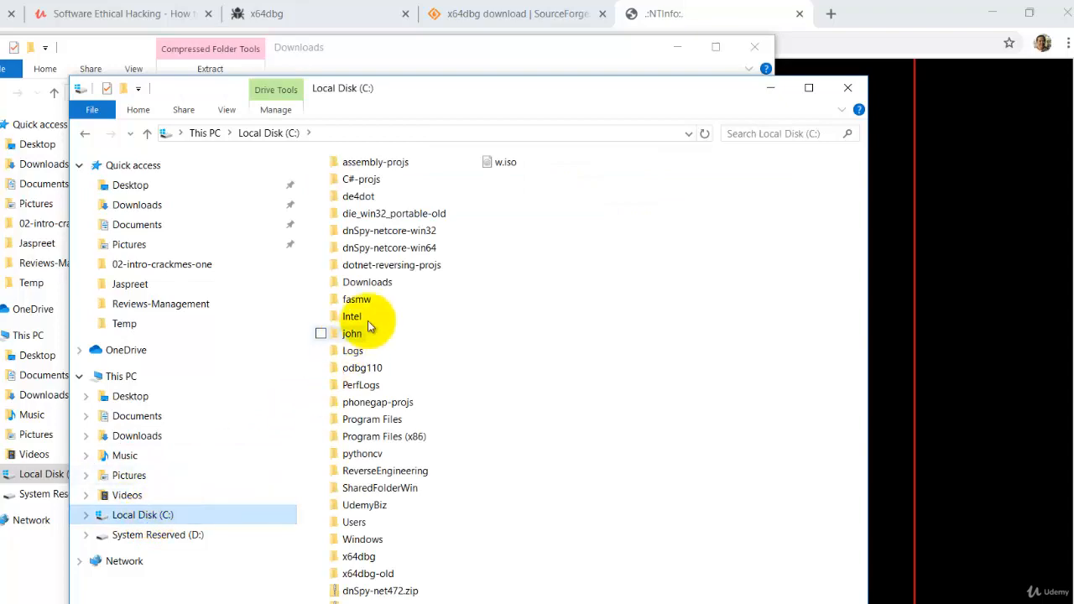
right_click(586, 173)
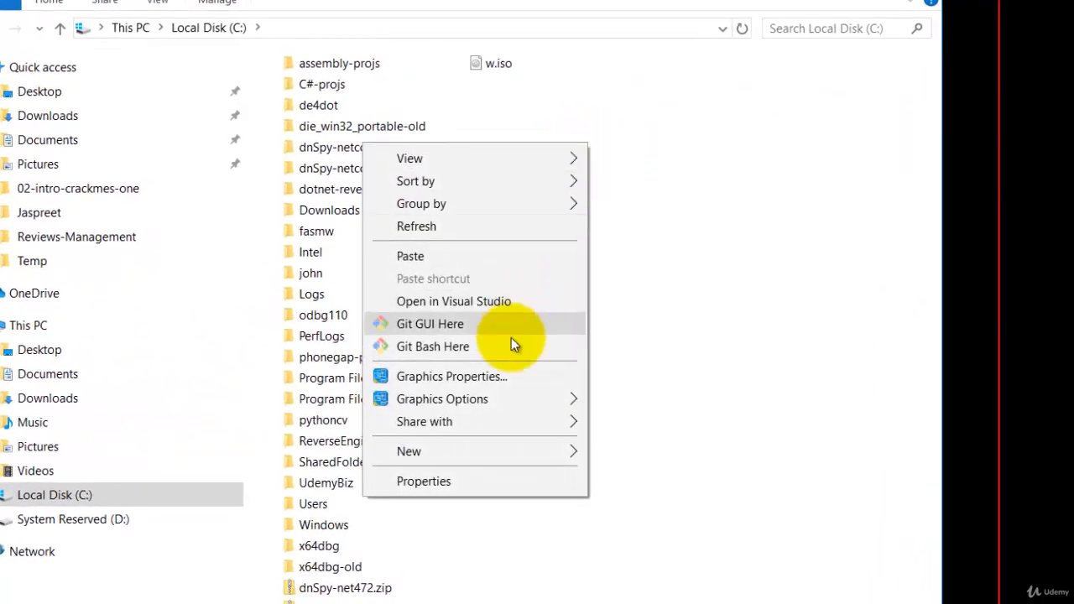
left_click(484, 256)
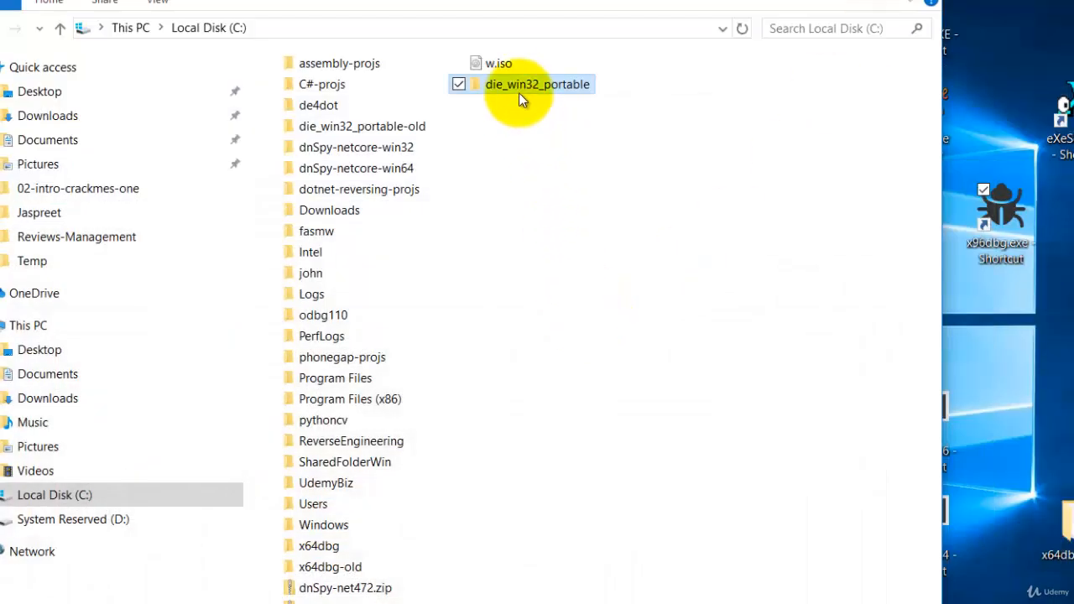
Create a desktop shortcut to die.exe from the C:\die_win32_portable folder.
double_click(518, 87)
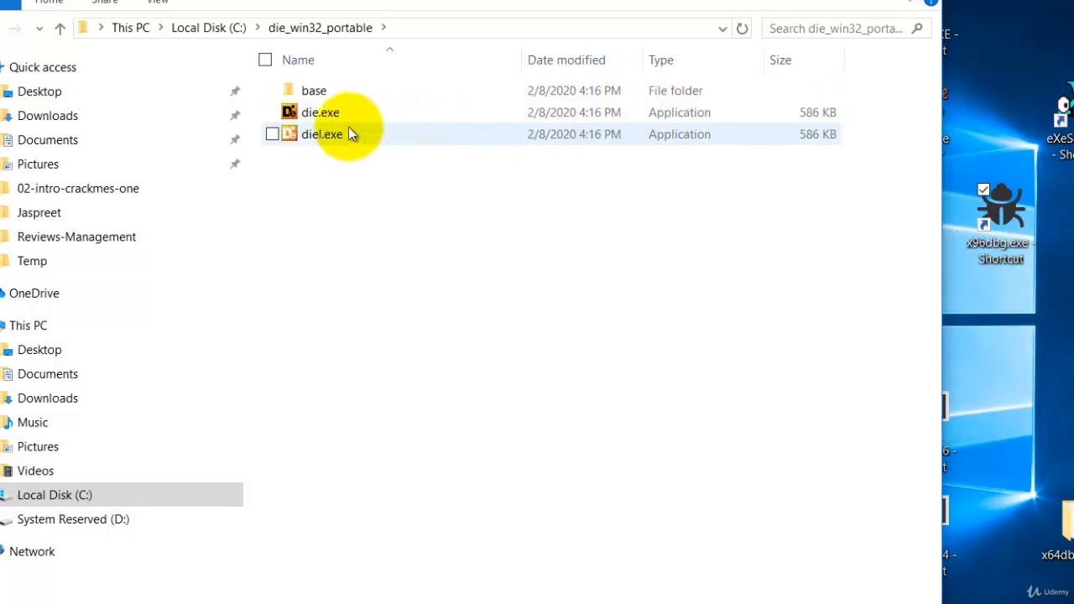
left_click(324, 114)
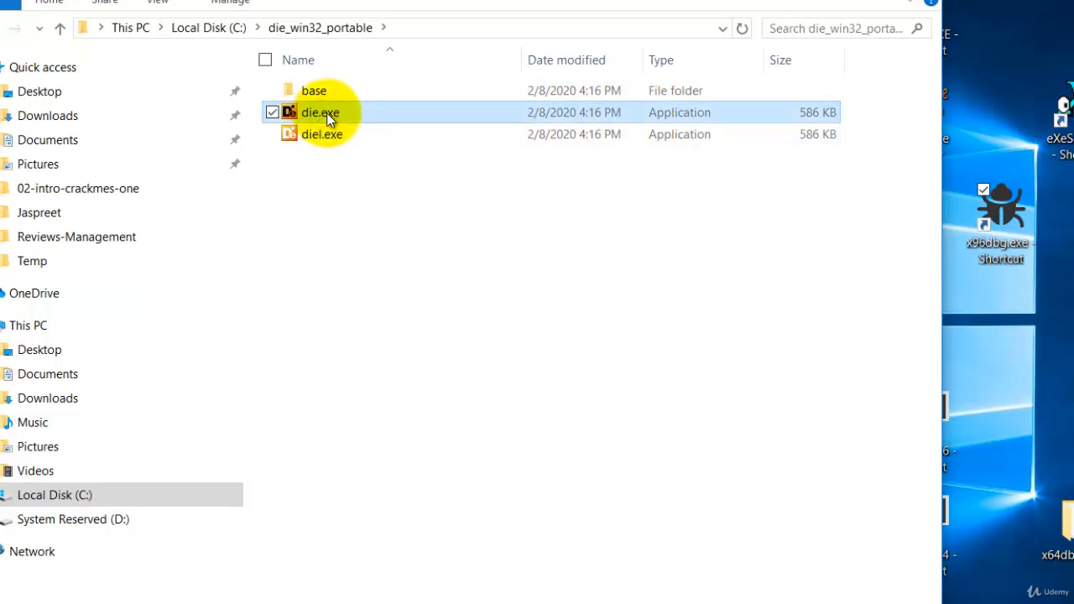
left_click_drag(328, 112, 976, 357)
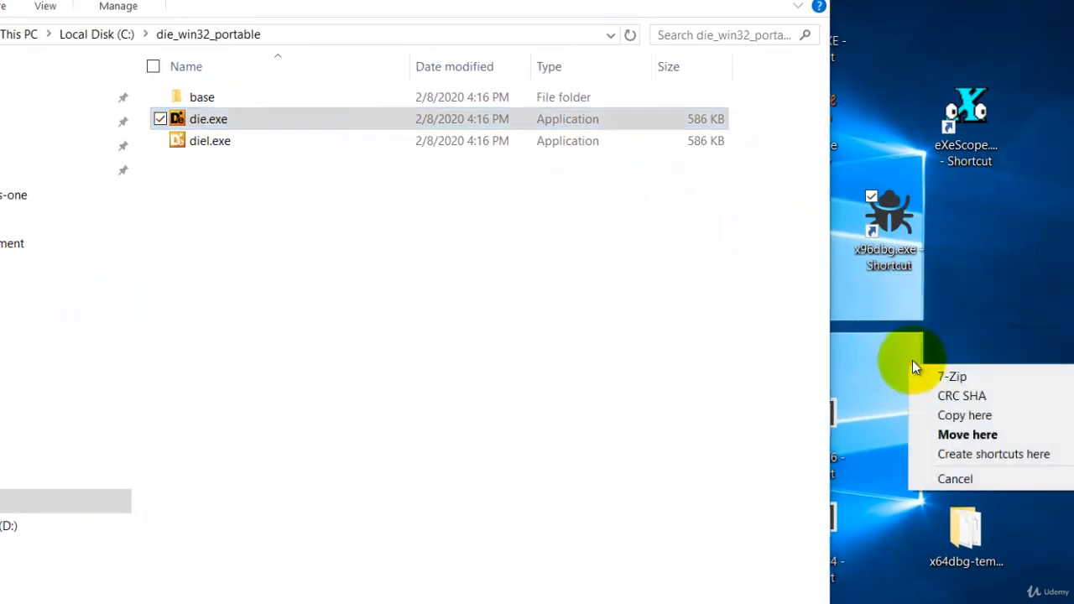
left_click(971, 454)
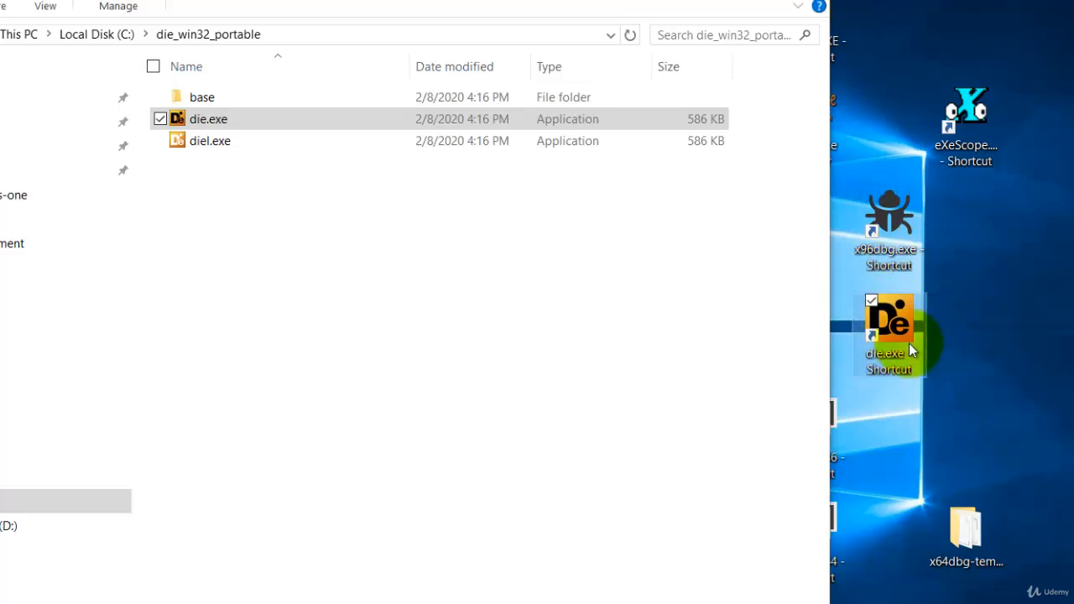
Launch Detect It Easy through the new die.exe desktop shortcut, allowing the file to run, and close its window.
double_click(891, 328)
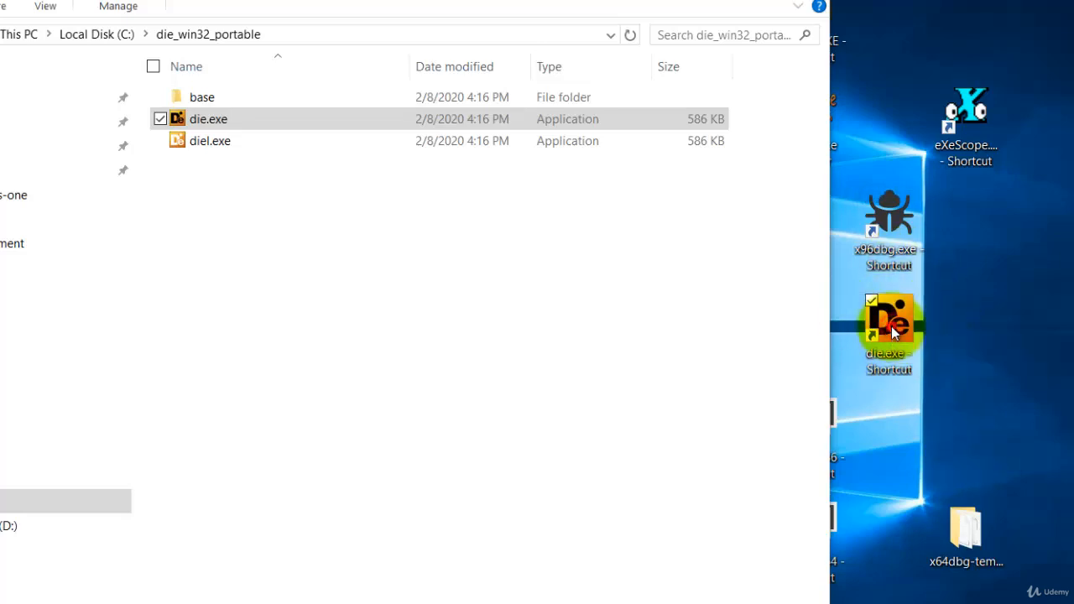
left_click(391, 322)
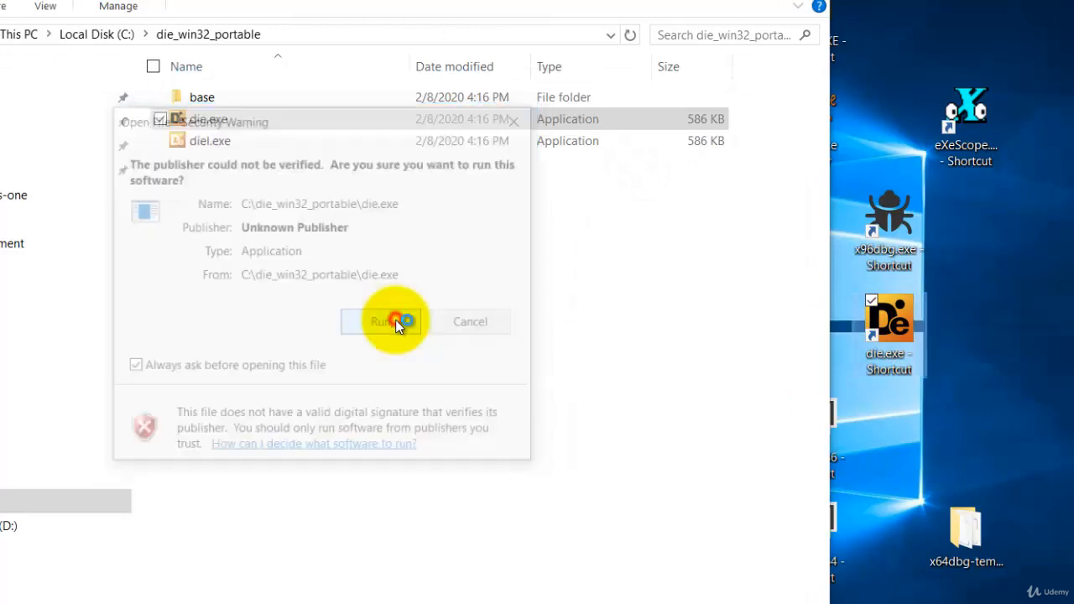
left_click(394, 320)
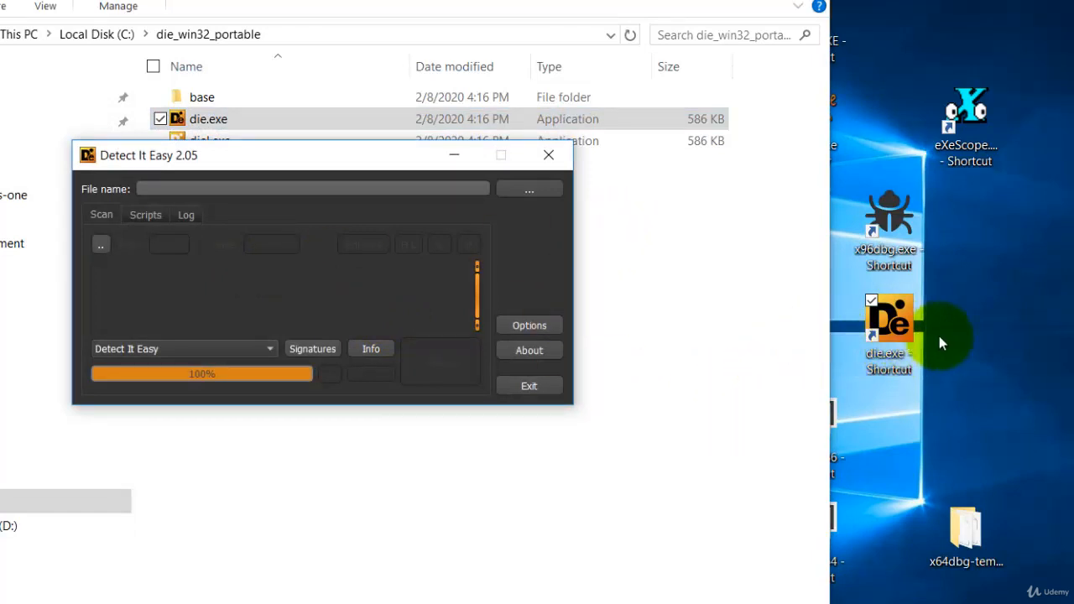
left_click(546, 157)
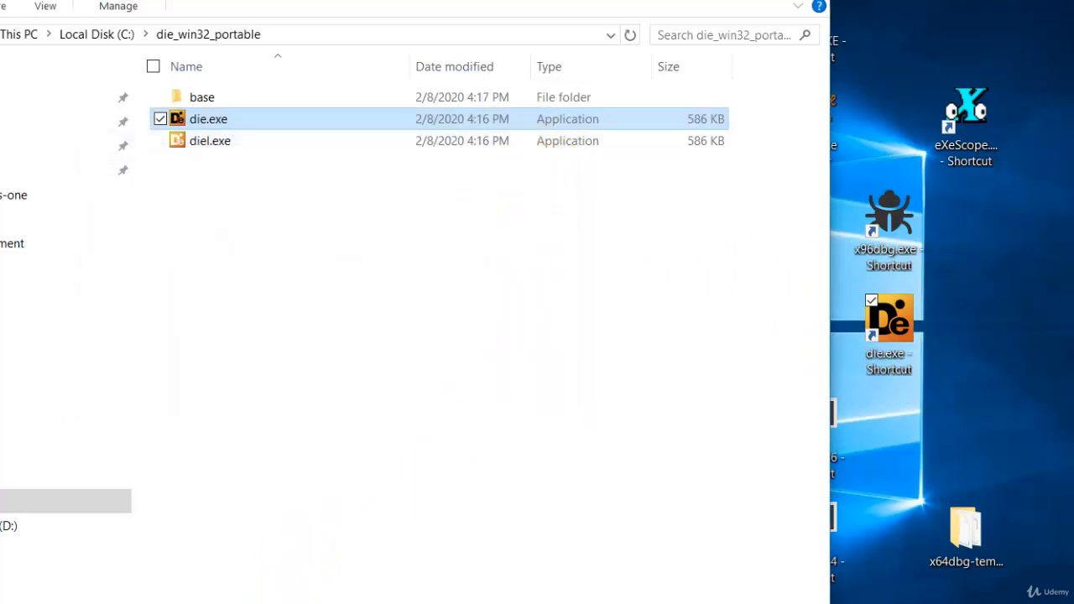